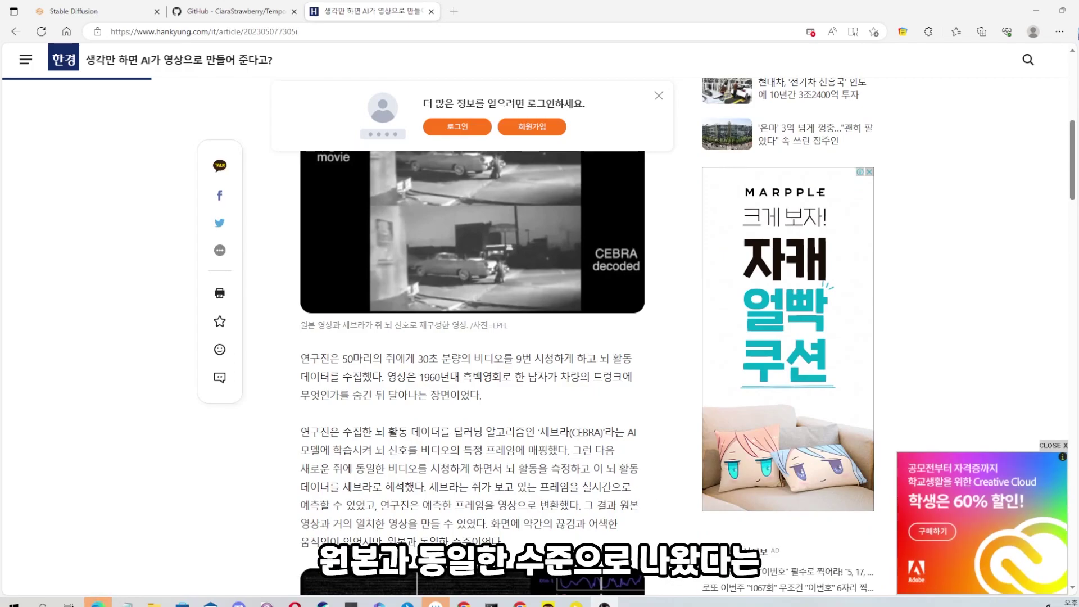
scroll(646, 531, "up", 6)
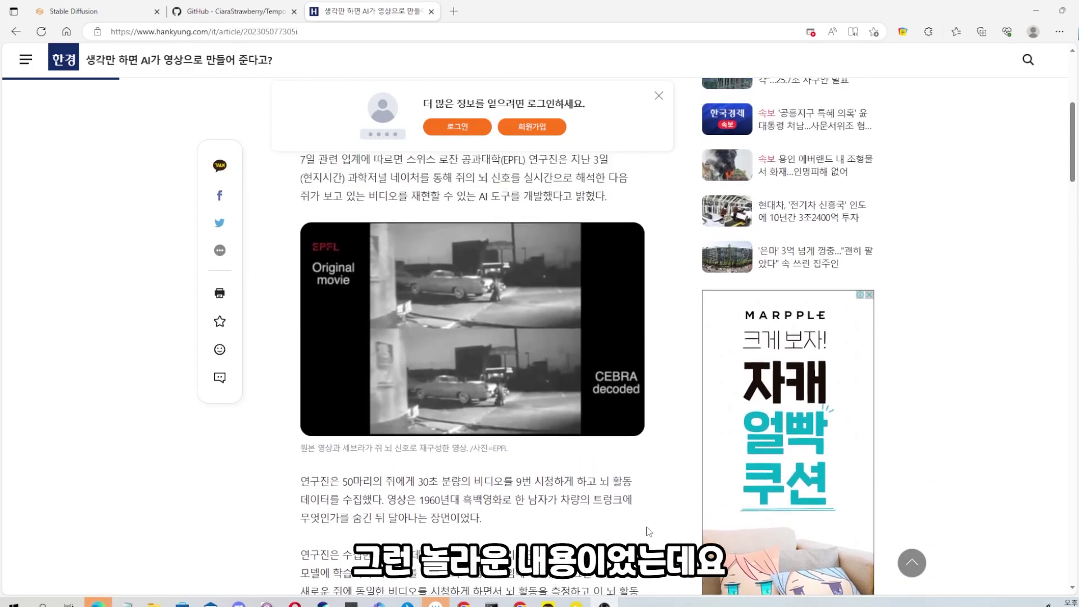
scroll(639, 425, "up", 1)
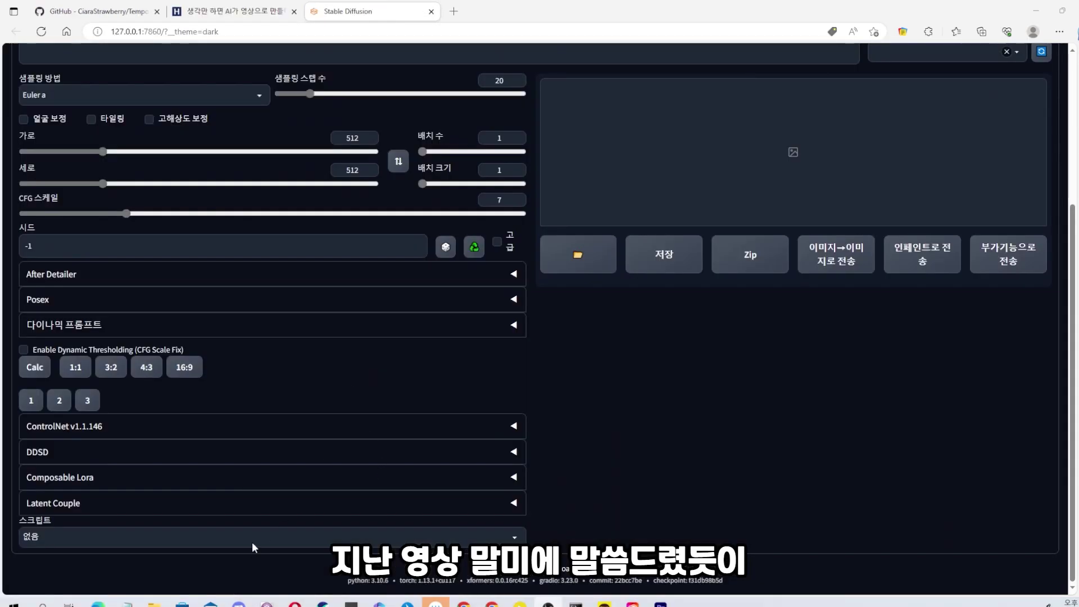
Choose the Video Util script in Stable Diffusion and show its extract options.
left_click(251, 541)
left_click(149, 523)
scroll(270, 448, "down", 4)
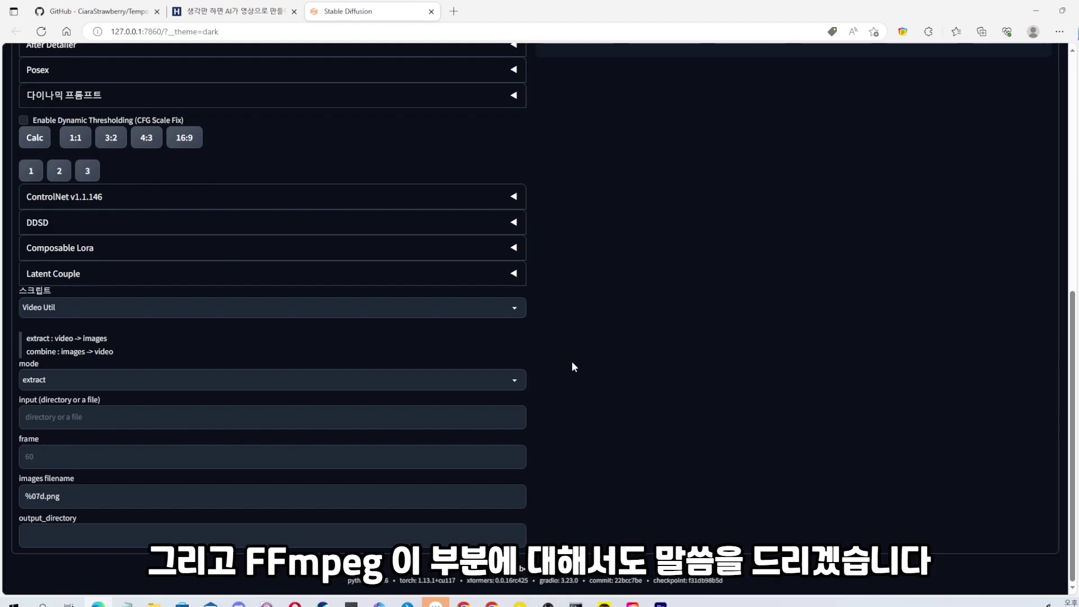
Switch to the TemporalKit GitHub page and highlight the README line about installing FFMPEG to path.
key("ctrl+Tab")
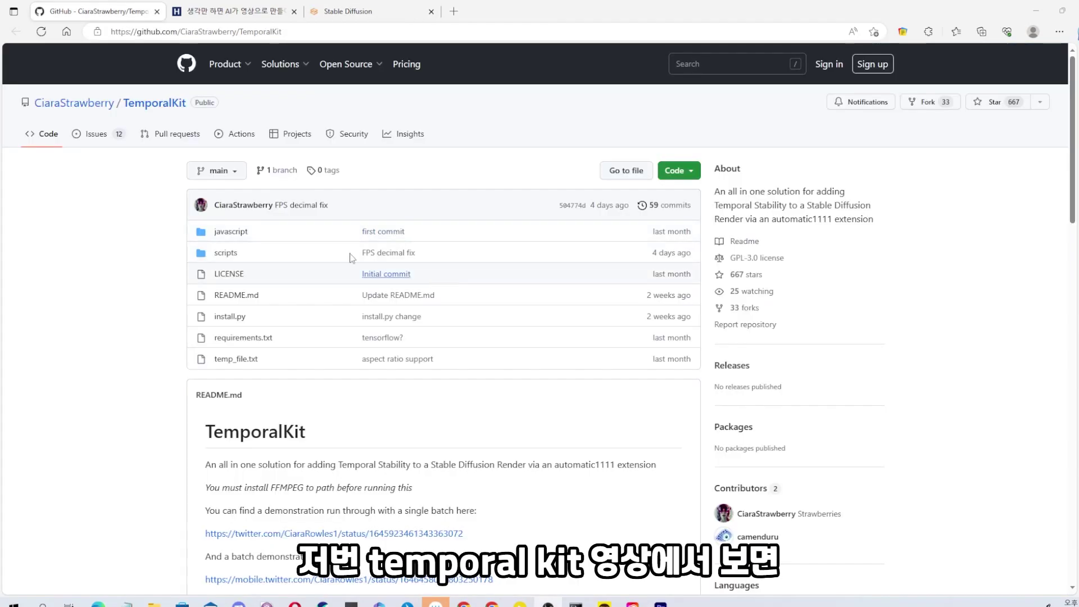
scroll(350, 387, "down", 2)
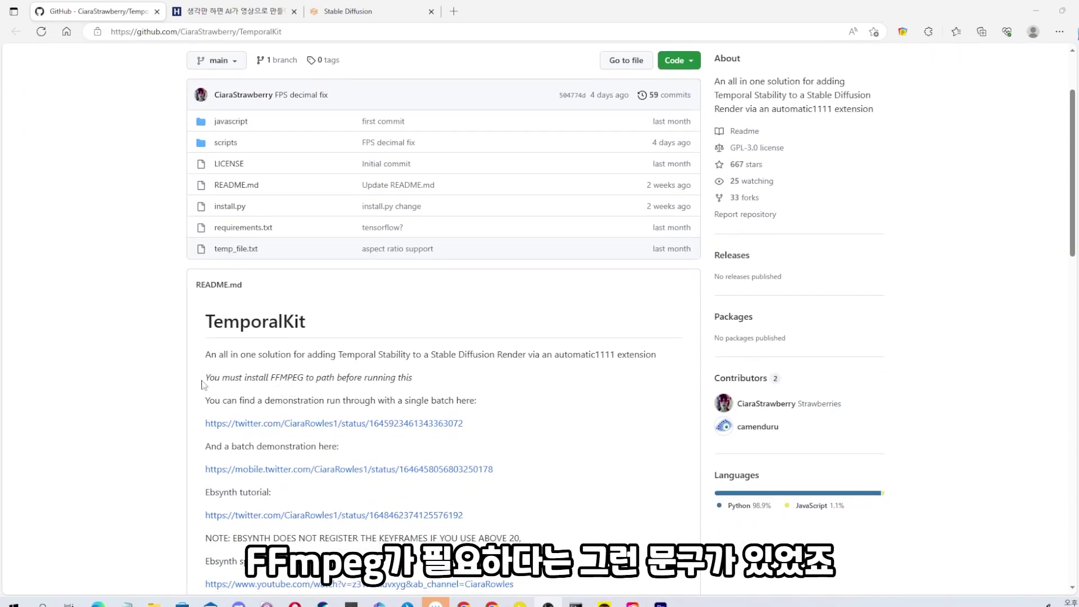
left_click_drag(197, 385, 423, 380)
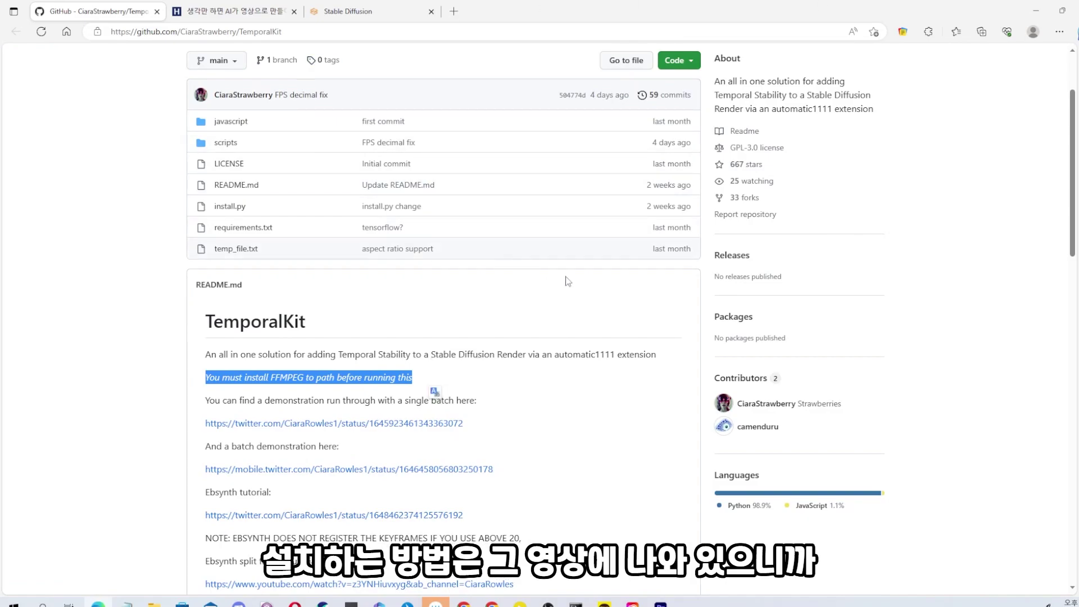
left_click(498, 381)
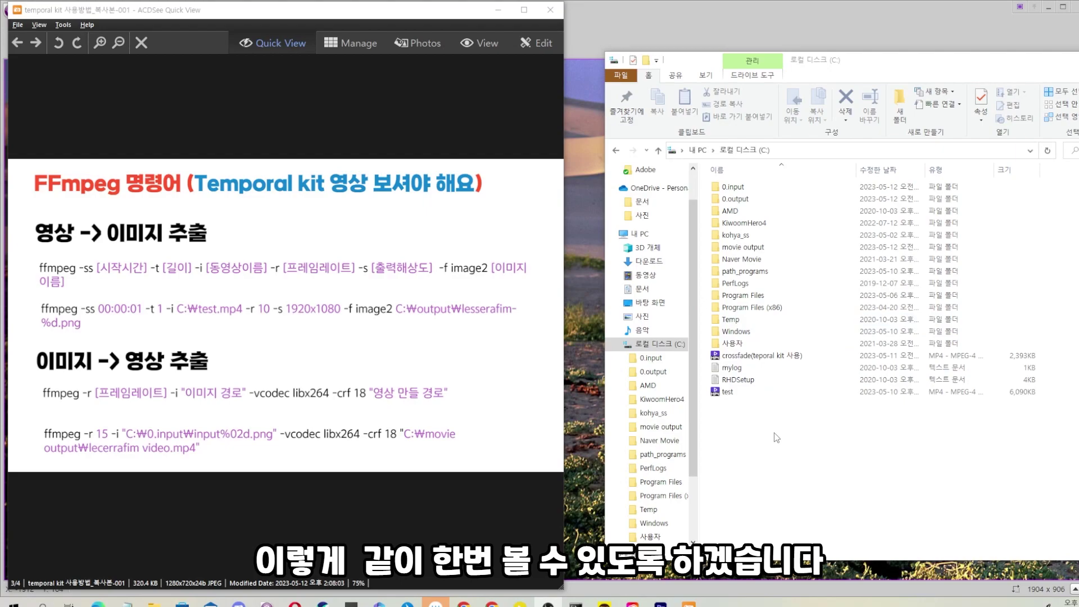
Open a Command Prompt and go to the root of drive C with cd/.
left_click(731, 392)
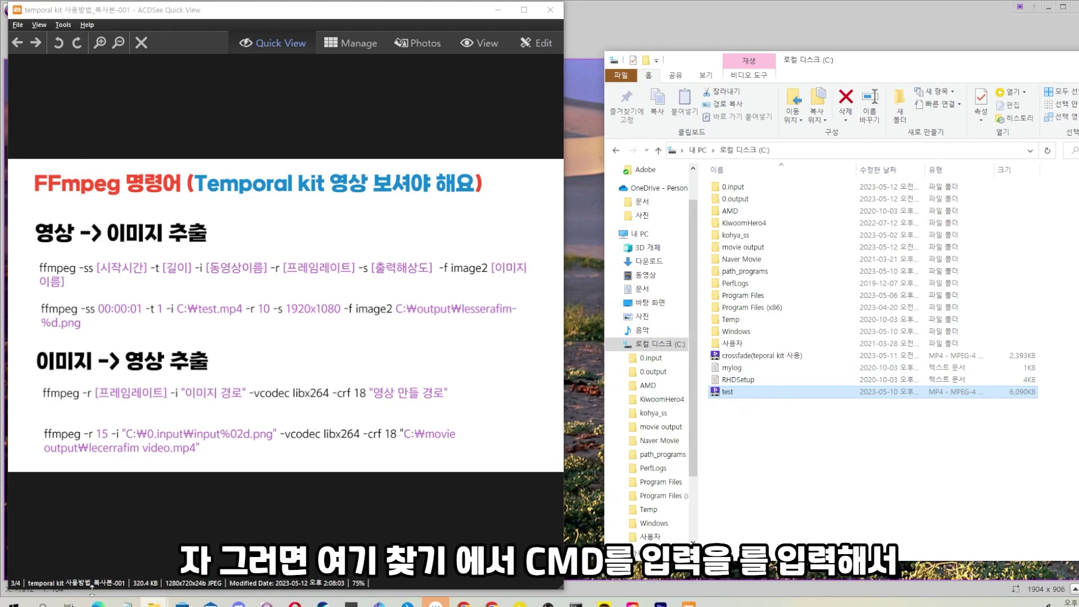
left_click(42, 602)
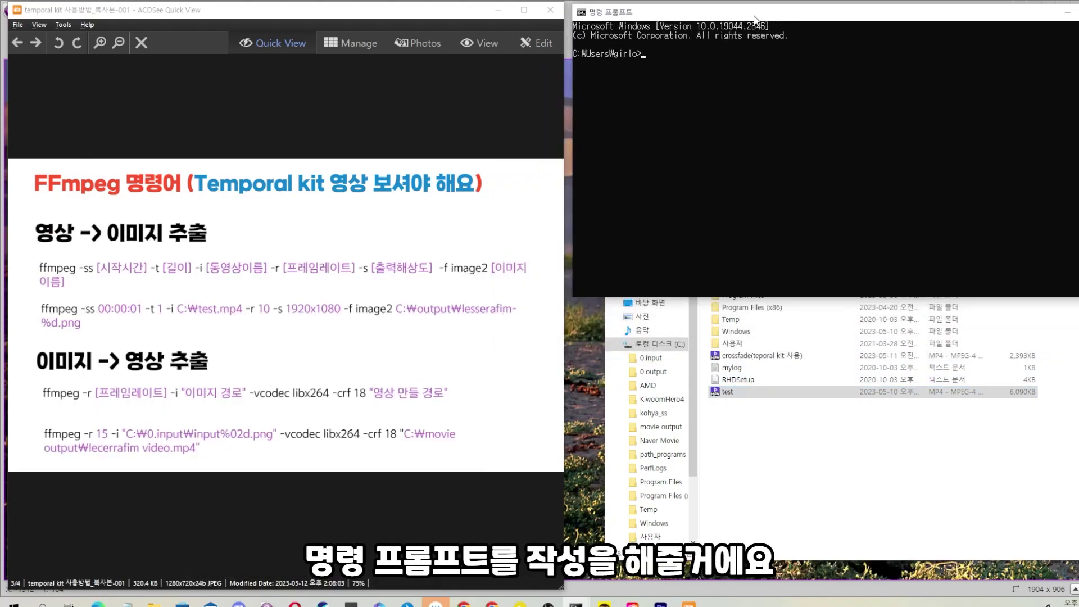
type("cd/")
key("Return")
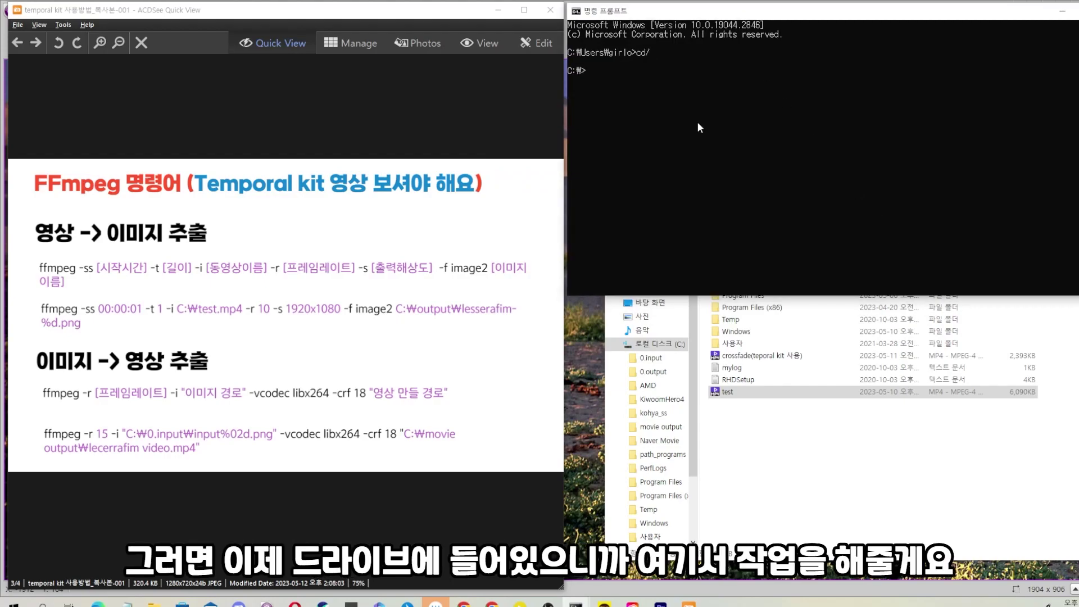
Begin the command ffmpeg -ss 00:00:01 -t 2 -i for a two-second extraction.
type("ff")
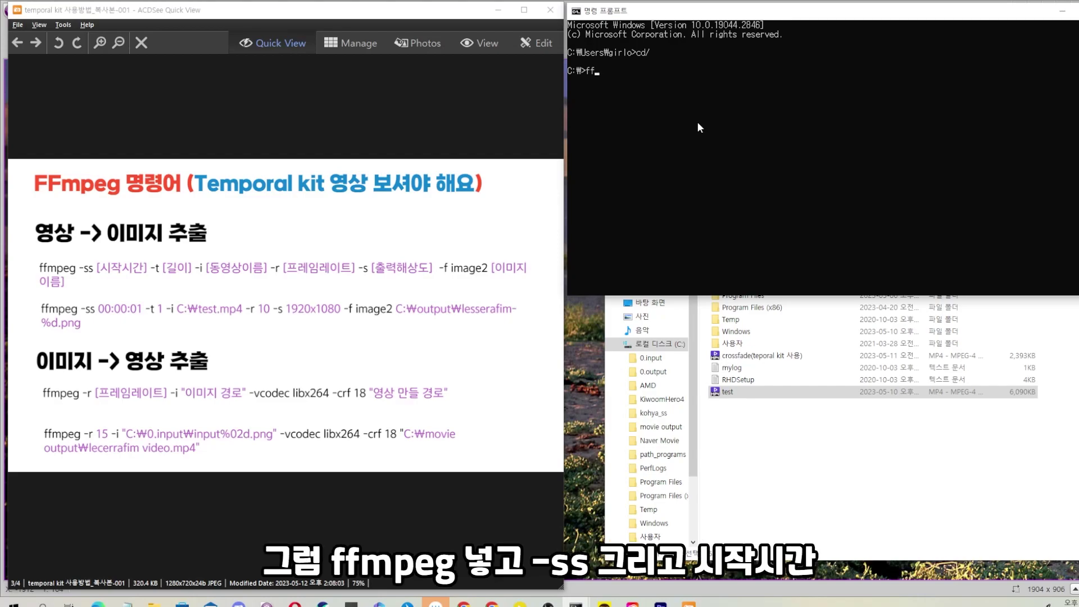
type("mpeg -ss")
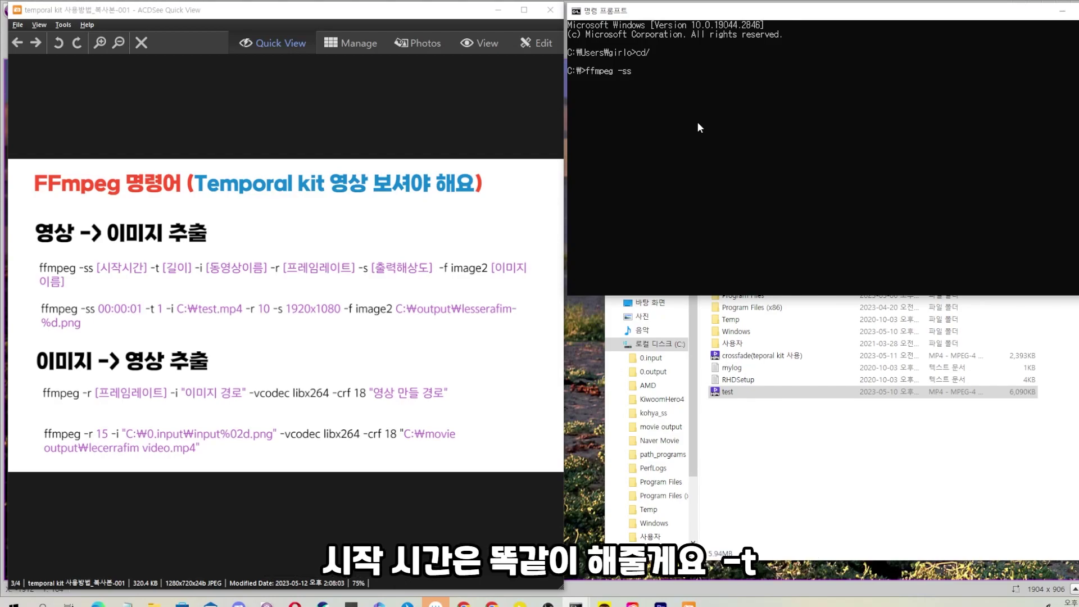
type(" 00:00:01 -t")
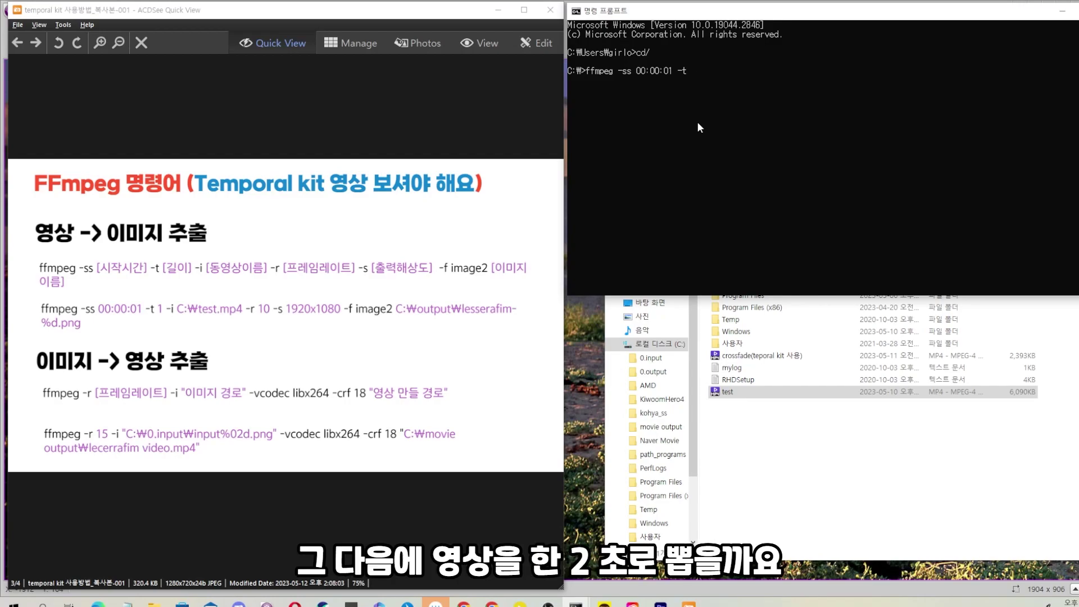
type(" 2 -i")
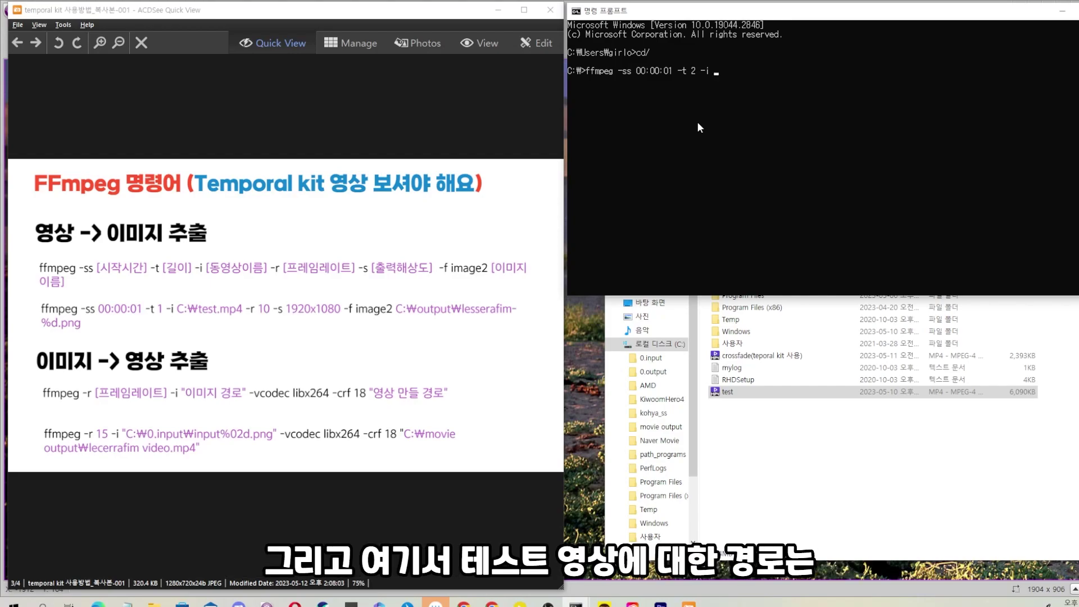
Enter C:\test.mp4 as the input video of the ffmpeg command, taking the path from File Explorer.
left_click(759, 392)
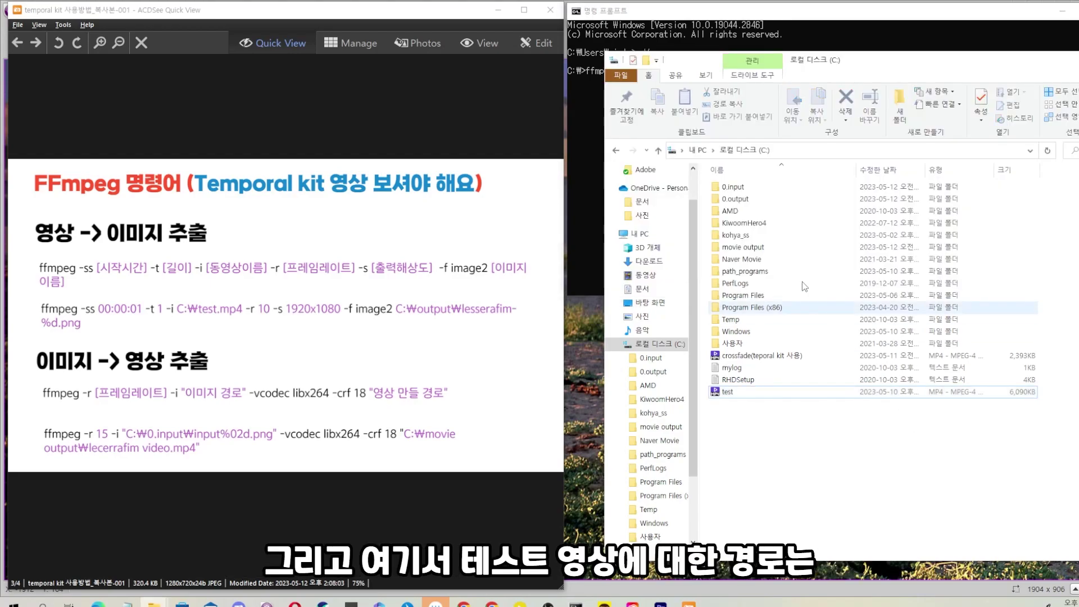
left_click(800, 152)
left_click(805, 34)
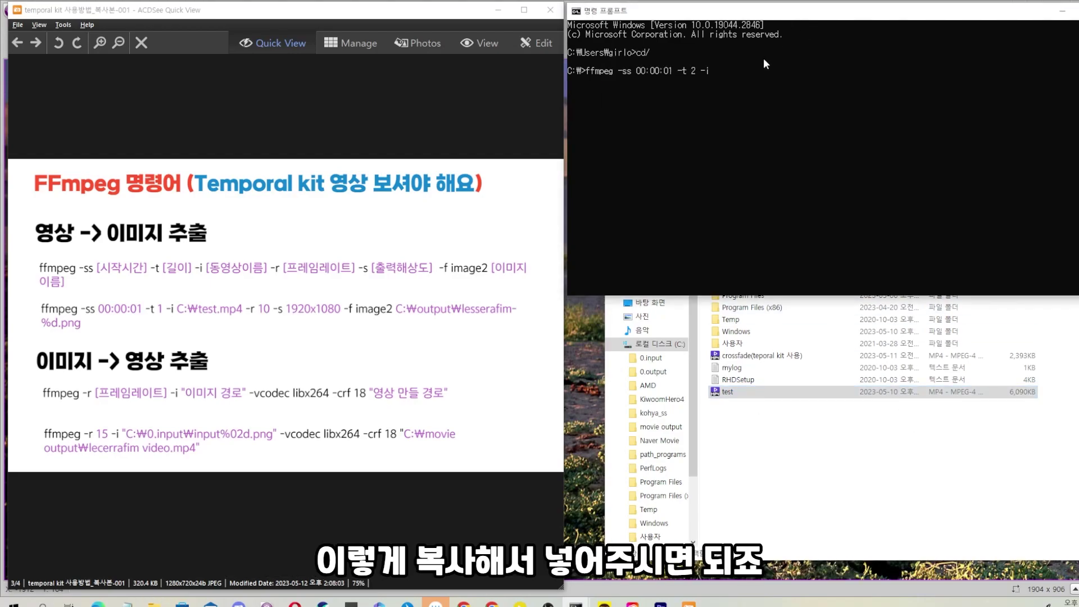
type("C:\\")
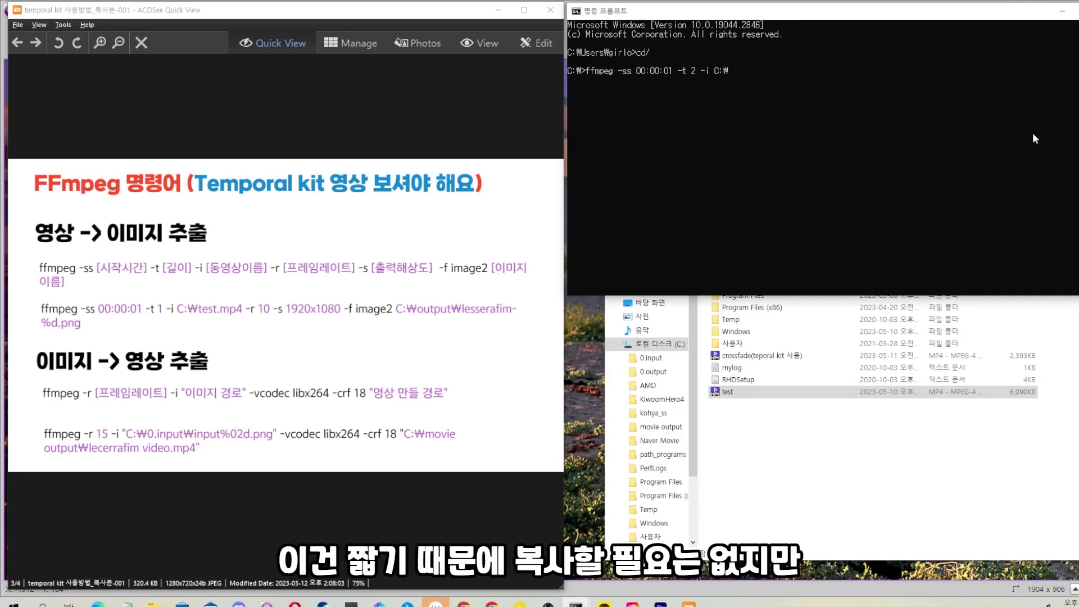
type("test.m")
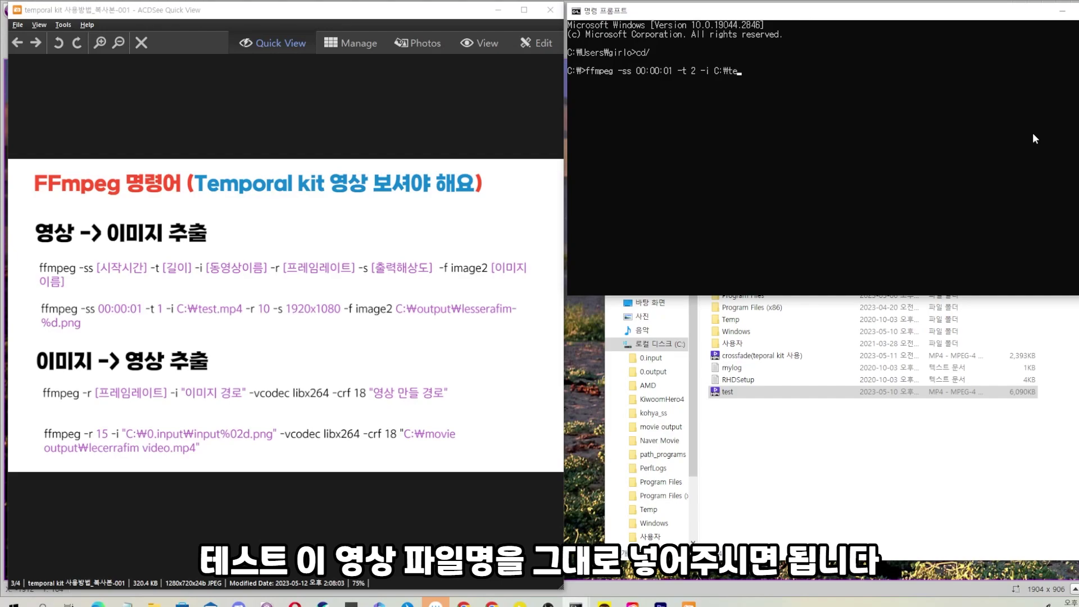
type("p4")
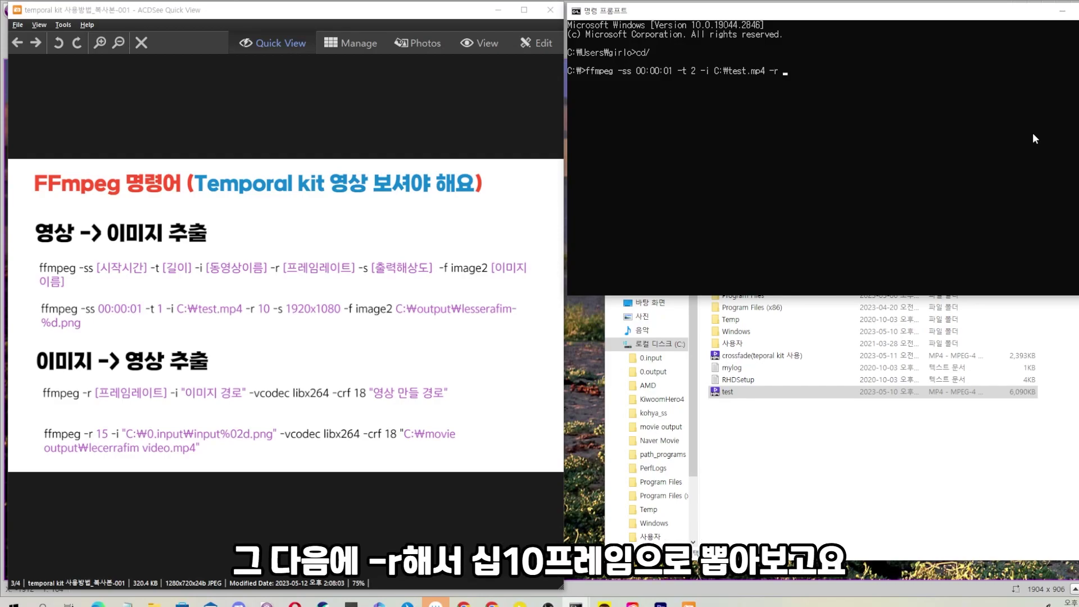
Continue the command with -r 10 -s 1920x1080 -f image2.
type(" -r 10 -s")
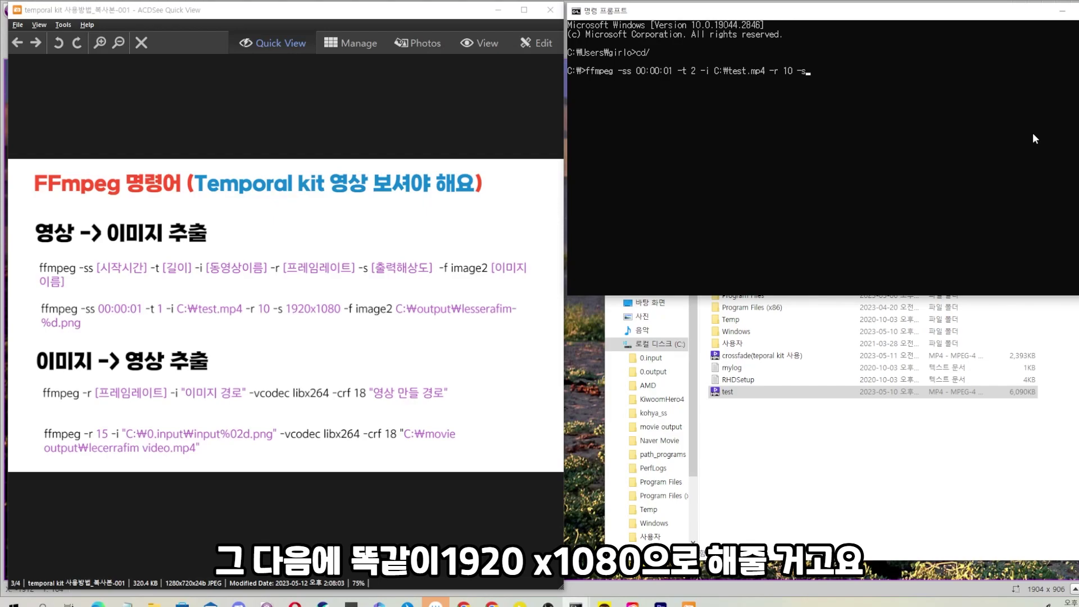
type(" 1920x1080 -f im")
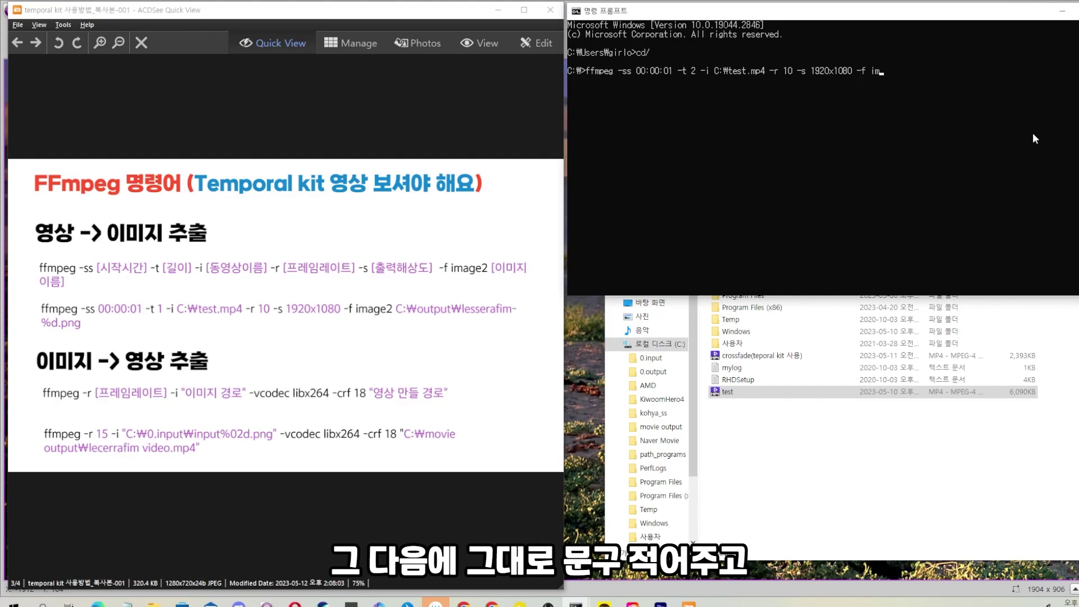
type("age2")
Check the 0.output folder on drive C in File Explorer and rename it to output.
left_click(851, 392)
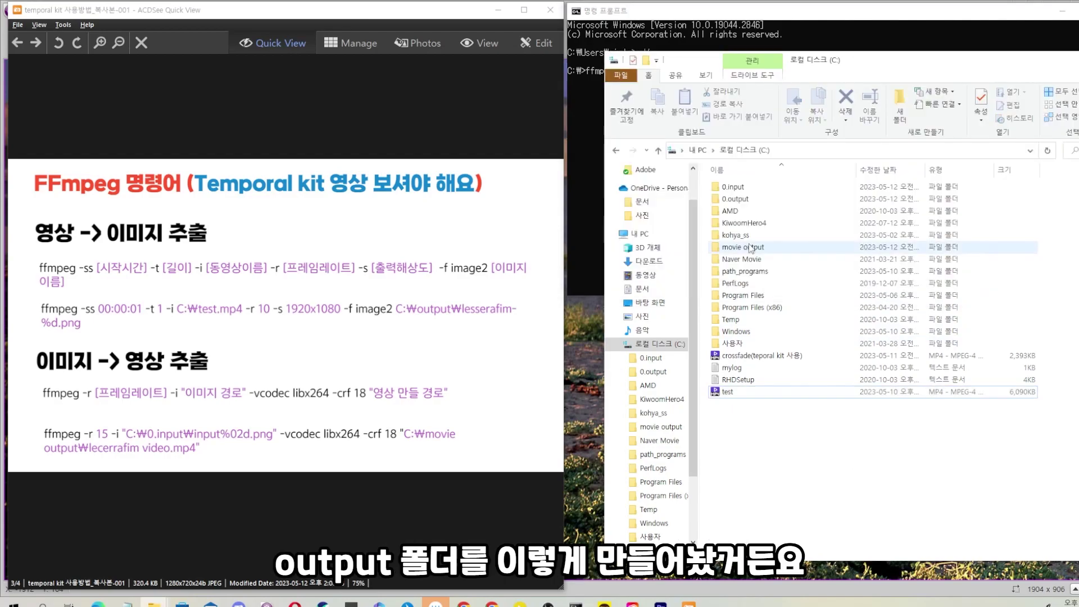
double_click(744, 198)
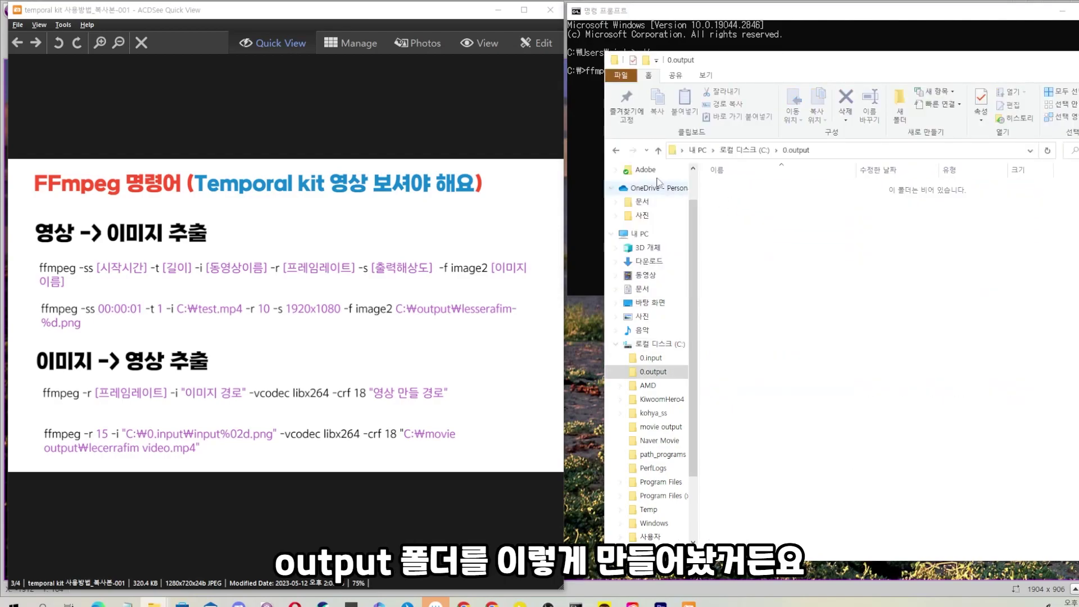
left_click(616, 151)
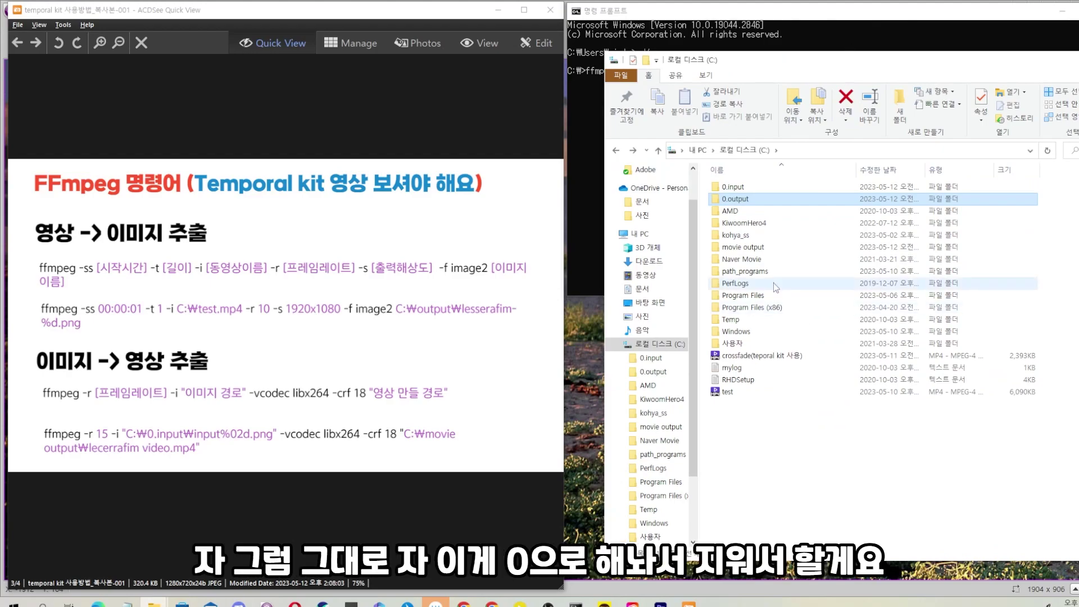
left_click(736, 200)
key("End")
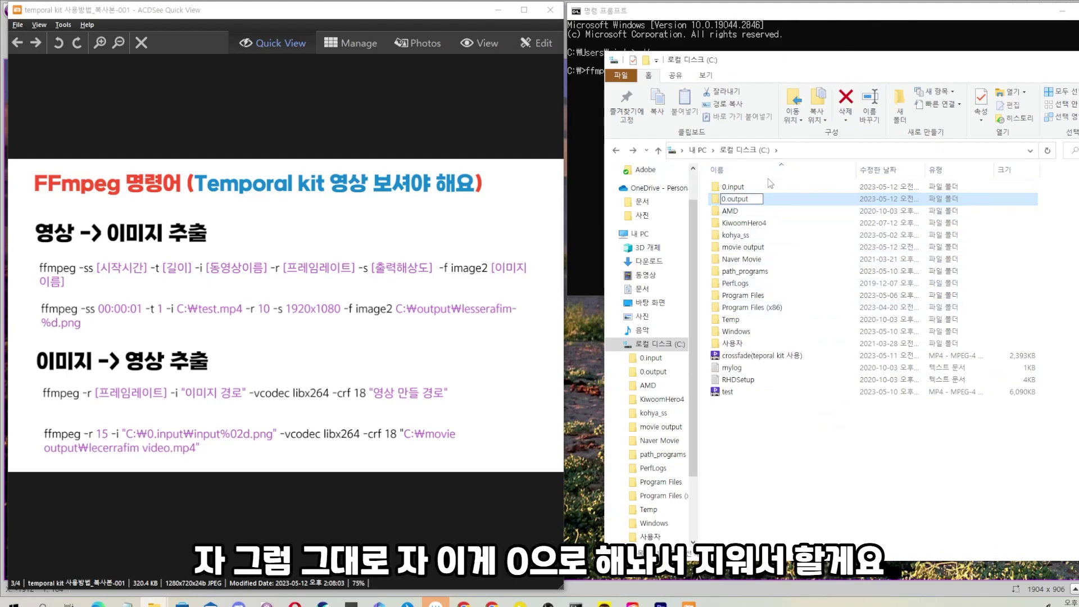
key("BackSpace")
key("BackSpace")
key("Return")
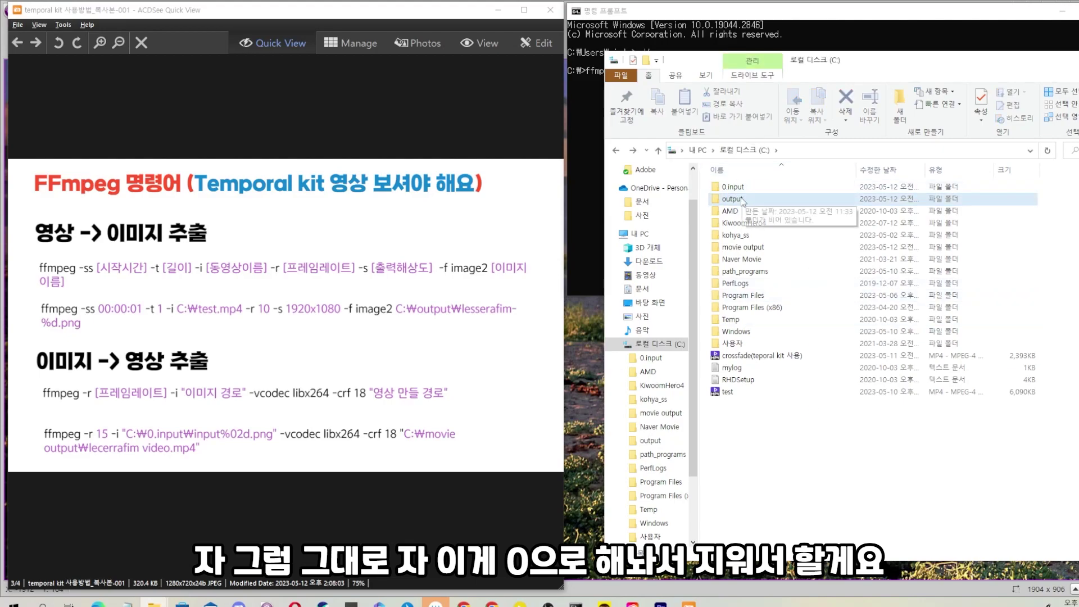
Open the output folder to get its path and add C:\output to the ffmpeg command.
key("alt+d")
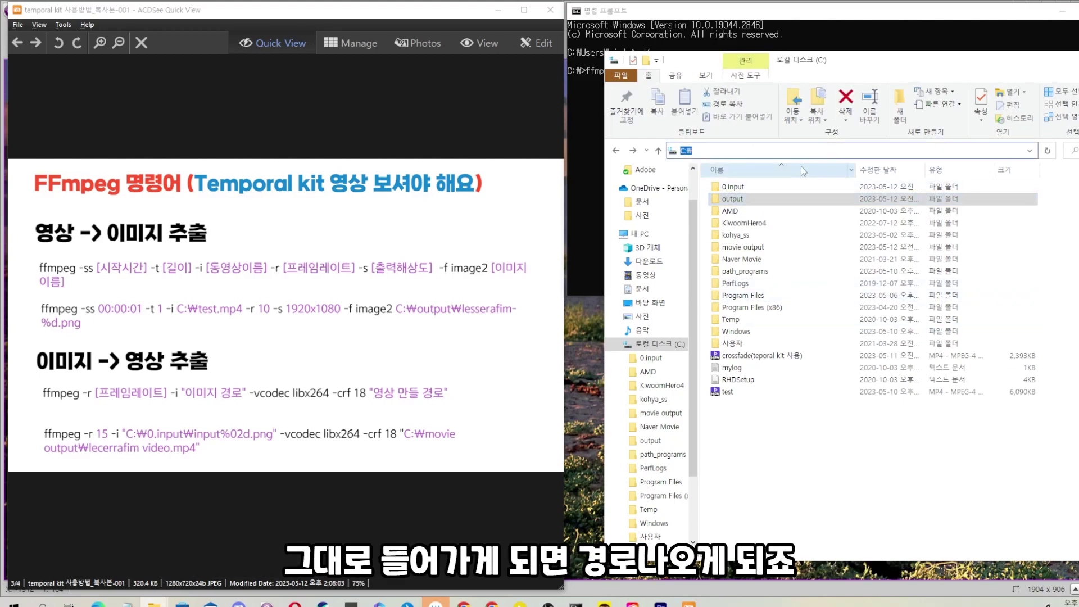
double_click(764, 206)
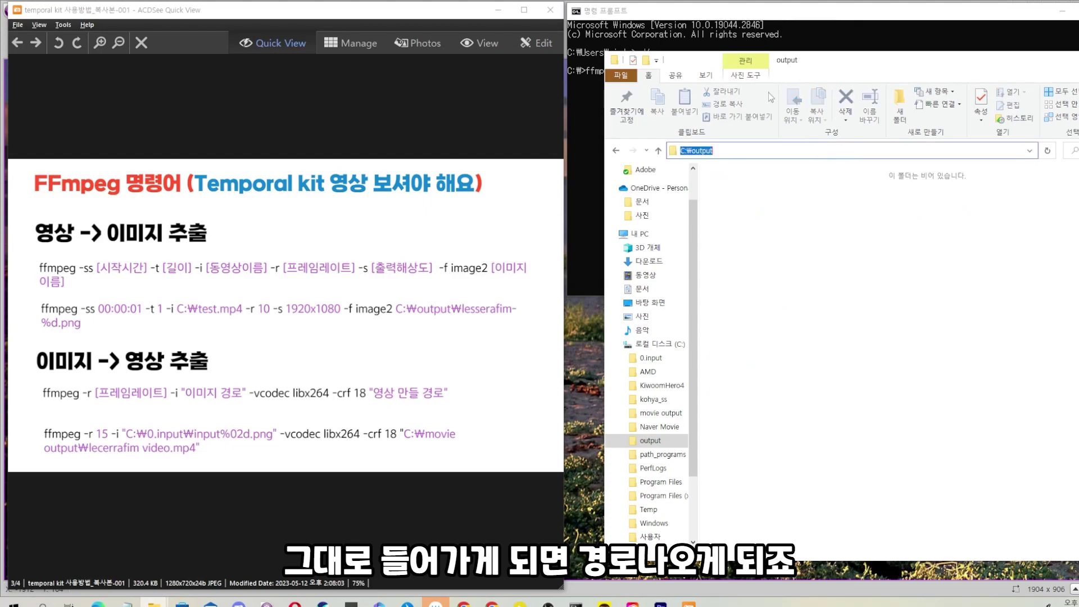
left_click(824, 14)
left_click(906, 71)
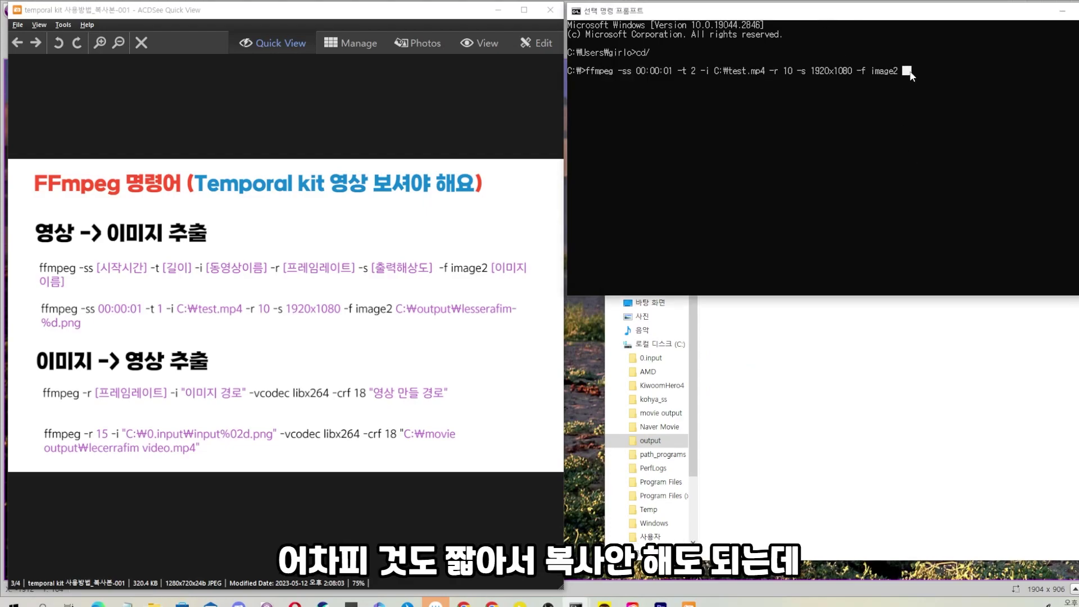
key("Escape")
type("C:\\output")
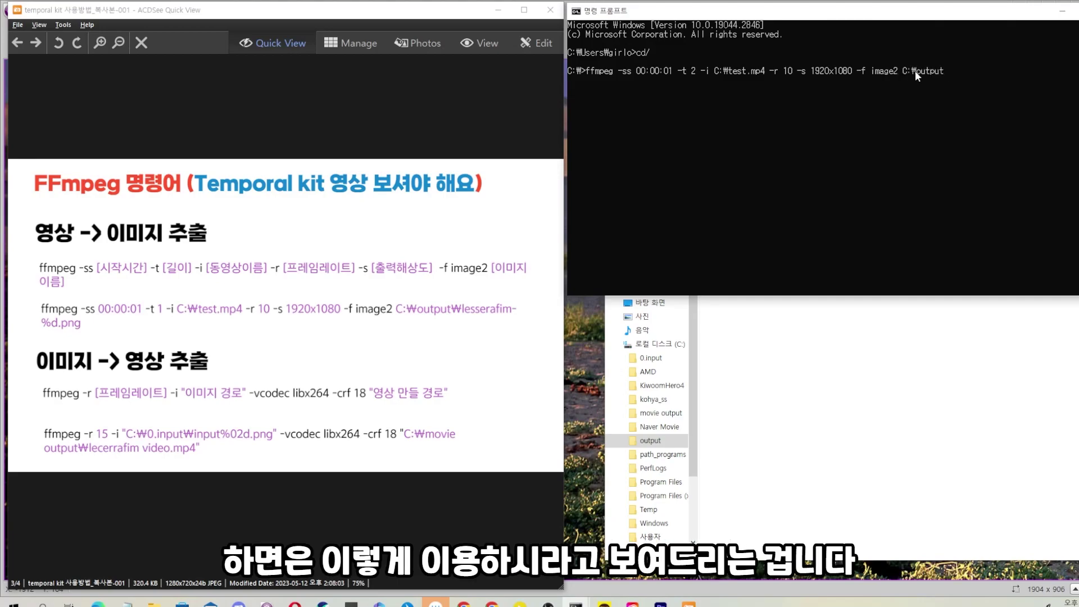
Complete the output path with \lesserafim-%d.png and run the ffmpeg command.
type("\\")
type("le")
type("sserafim")
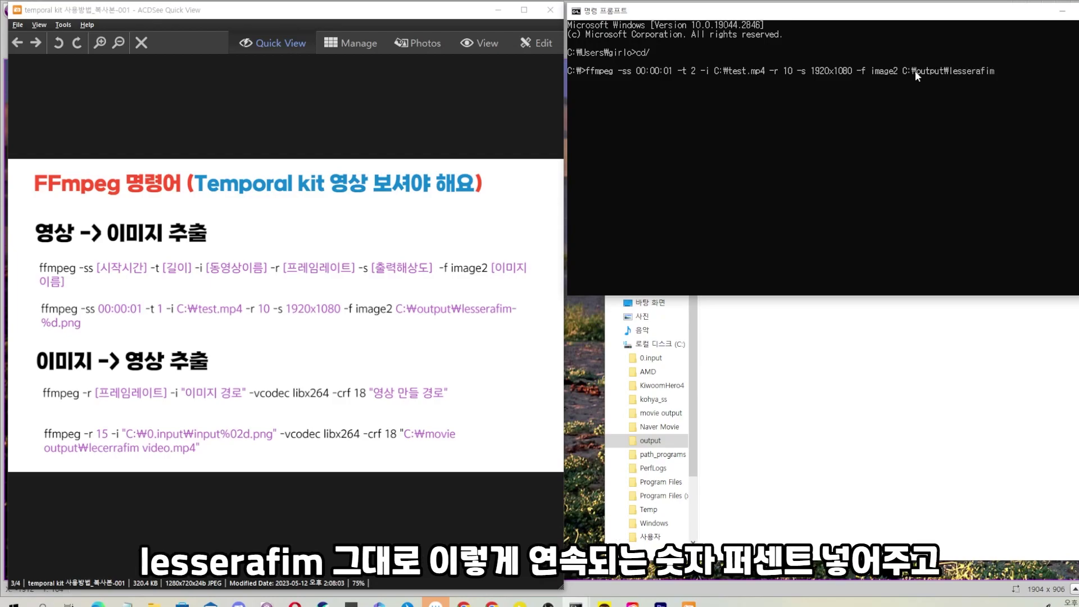
type("-%d.png")
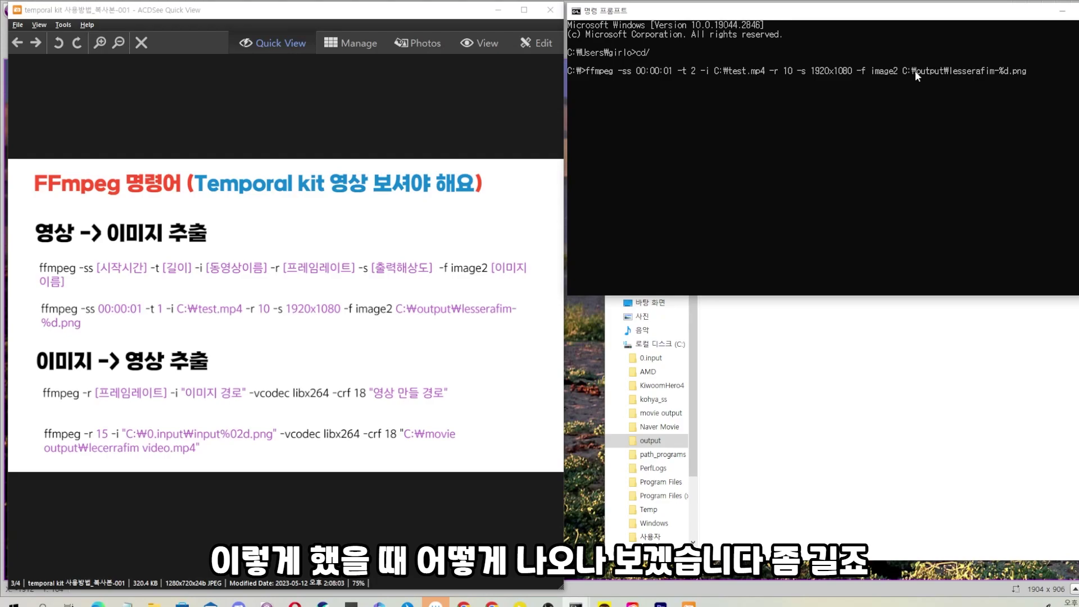
key("Return")
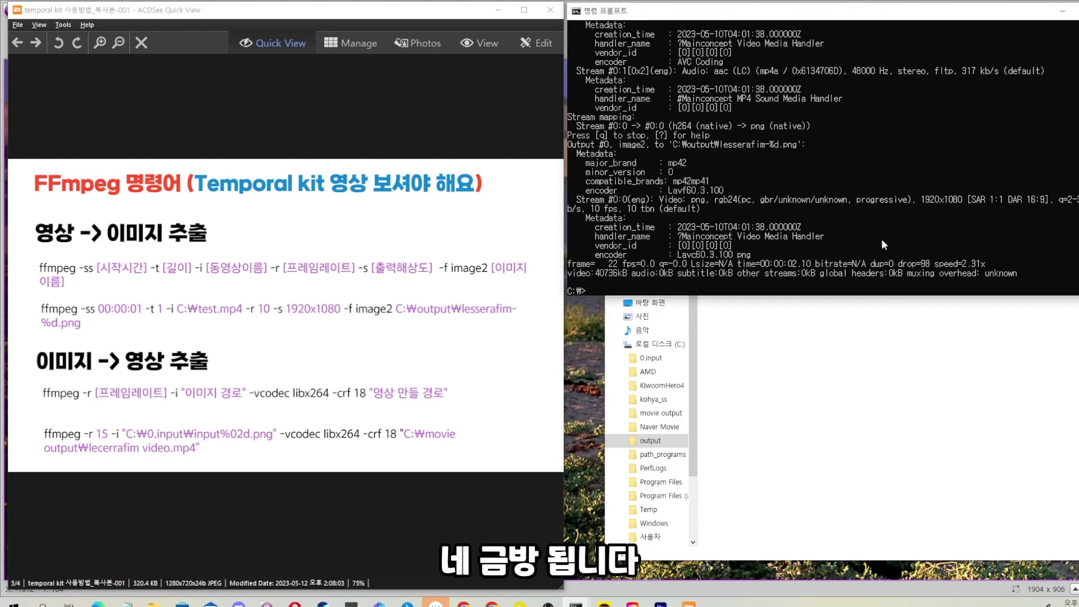
Show the extracted frames in the output folder and view lesserafim-5.png enlarged.
left_click(843, 315)
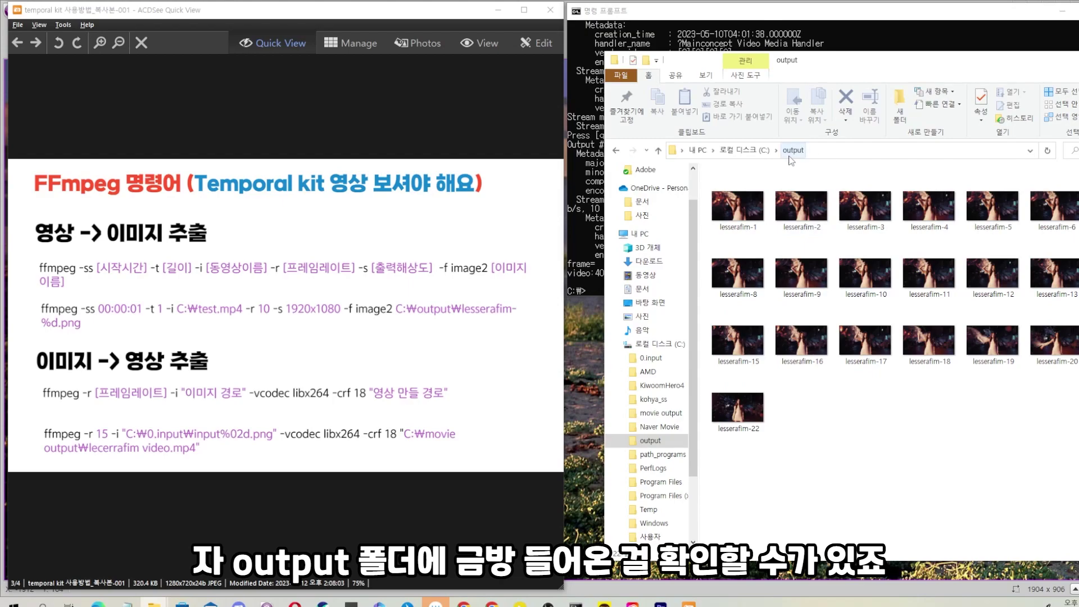
left_click_drag(858, 68, 802, 55)
left_click(688, 194)
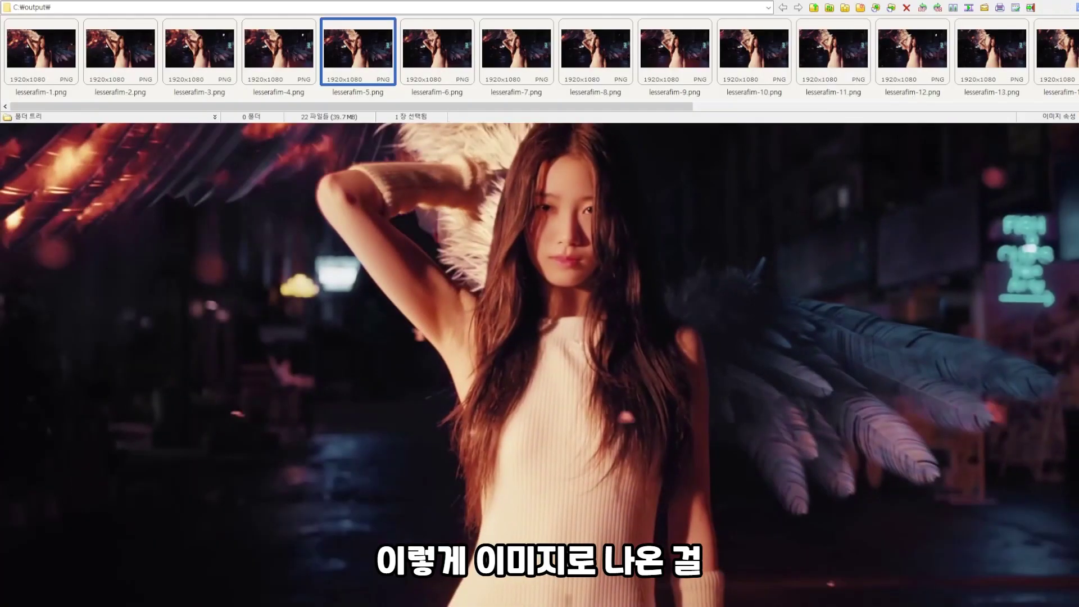
Close the enlarged image view and go back from the output folder to drive C in File Explorer.
left_click(1070, 7)
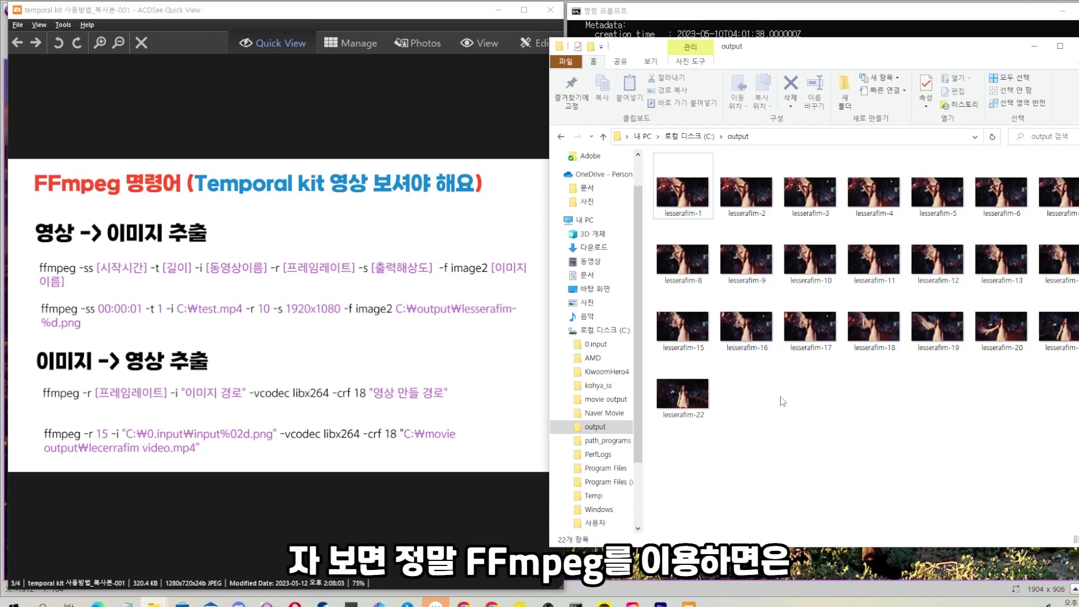
mouse_move(865, 59)
left_mouse_down()
mouse_move(831, 97)
mouse_move(875, 72)
left_mouse_up()
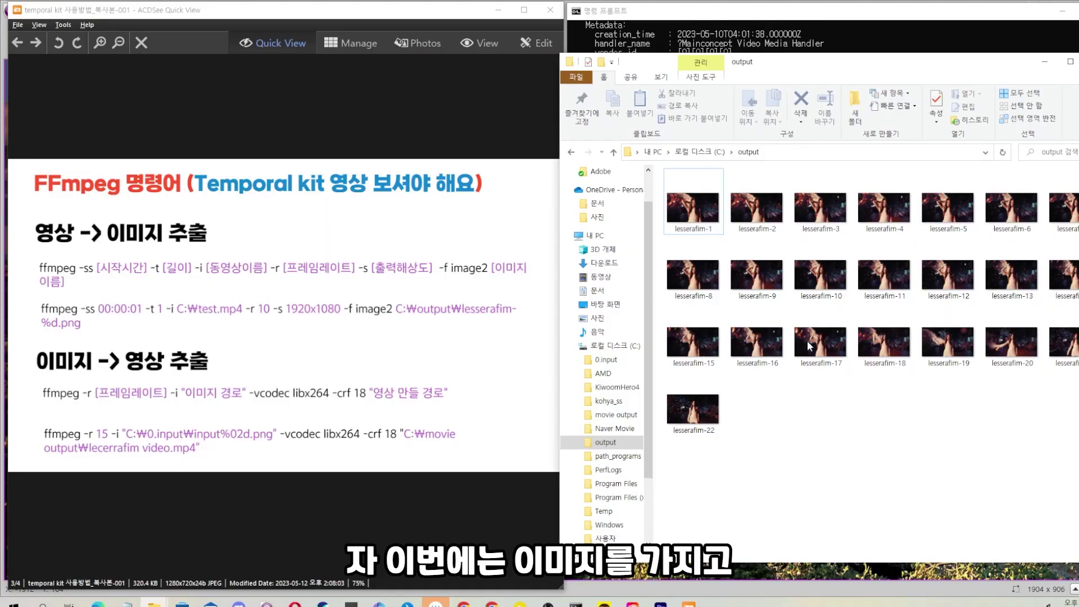
left_click(693, 210)
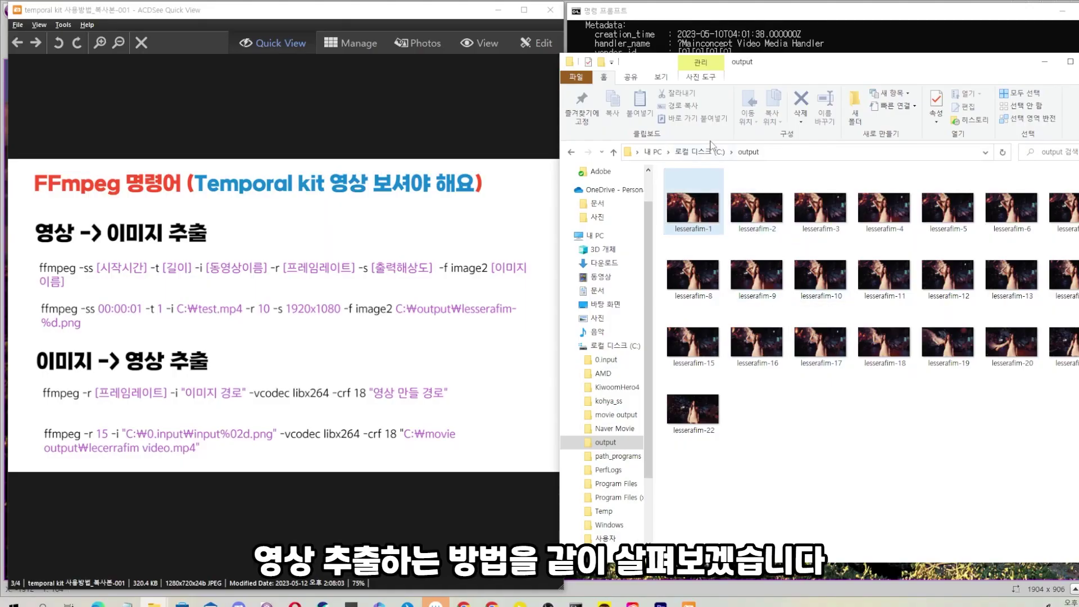
left_click(703, 151)
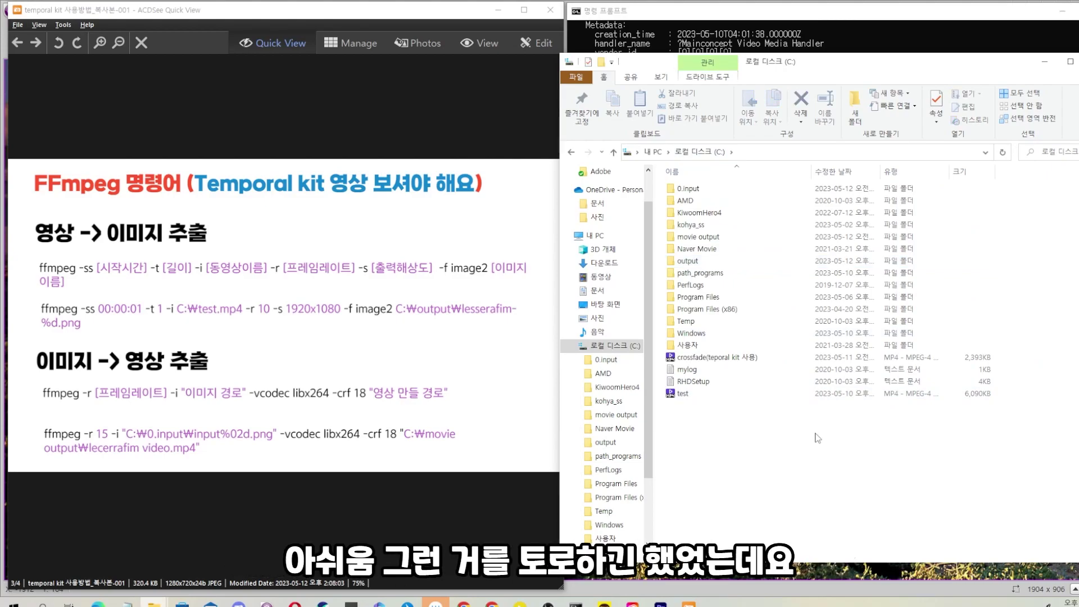
Open the 0.input folder and browse its converted images in full screen, starting from input00.png.
double_click(700, 190)
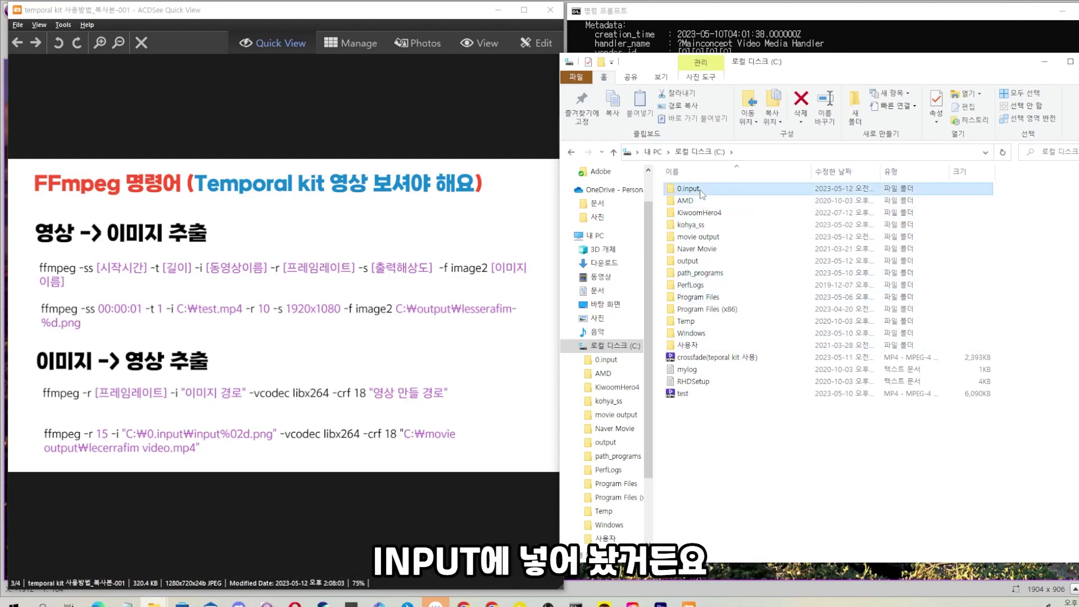
scroll(974, 540, "down", 2)
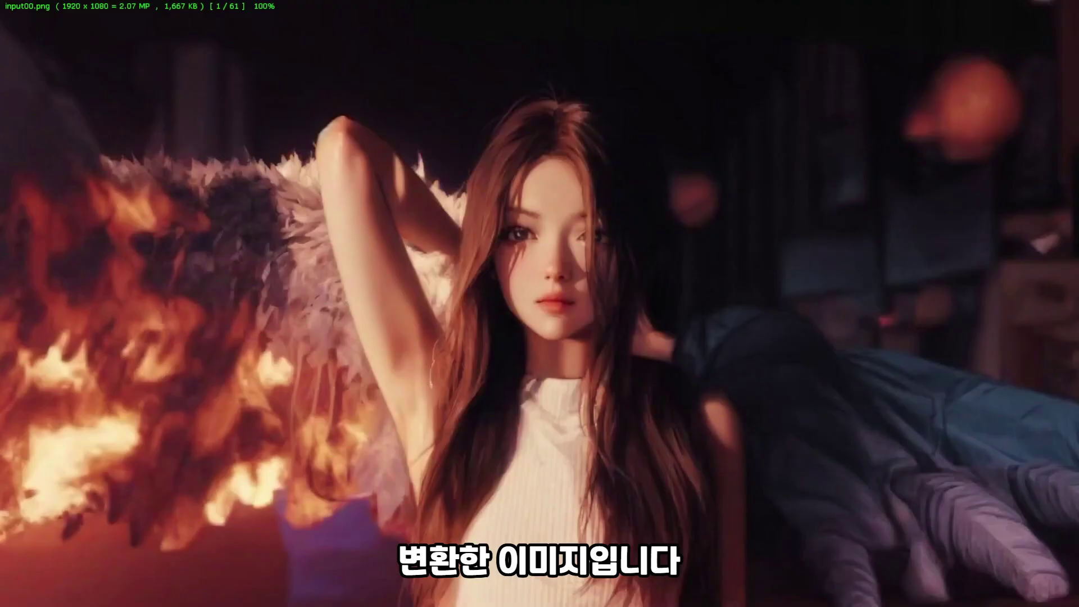
key("Right")
key("Right")
key("Right")
key("Right")
key("Right")
key("Right")
key("Right")
key("Right")
key("Right")
key("Right")
key("Right")
key("Right")
key("Right")
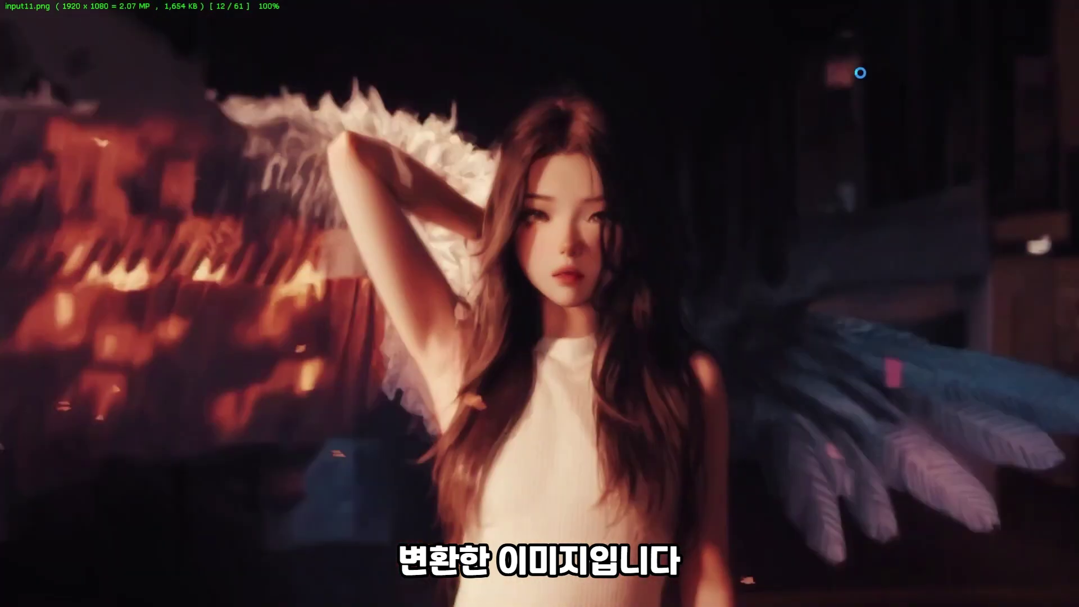
key("Escape")
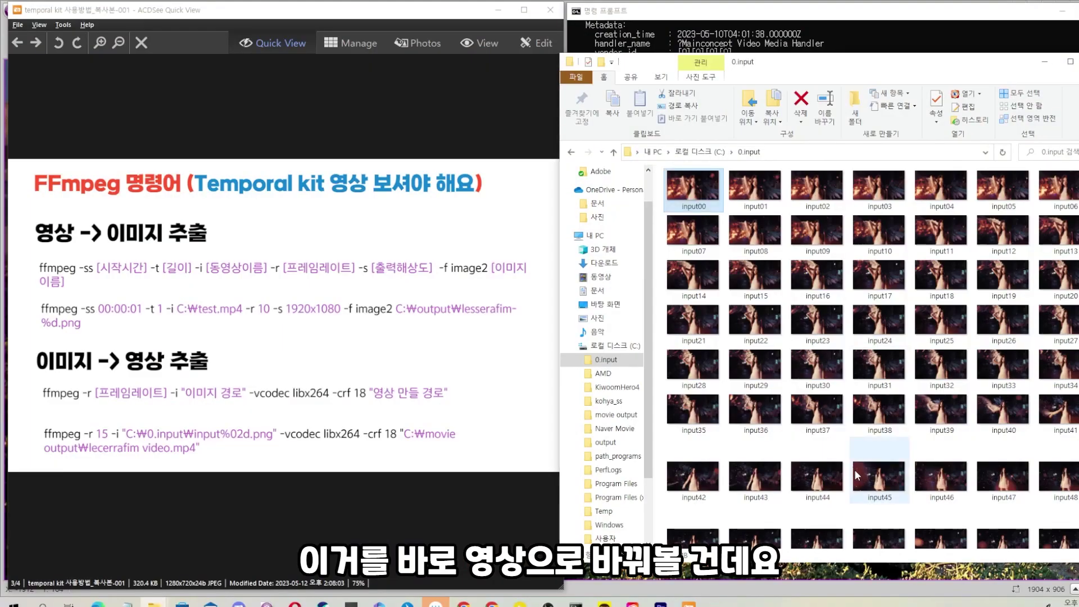
Return to drive C and start a new command in the Command Prompt with ffmpeg -r 15 -i.
left_click(700, 151)
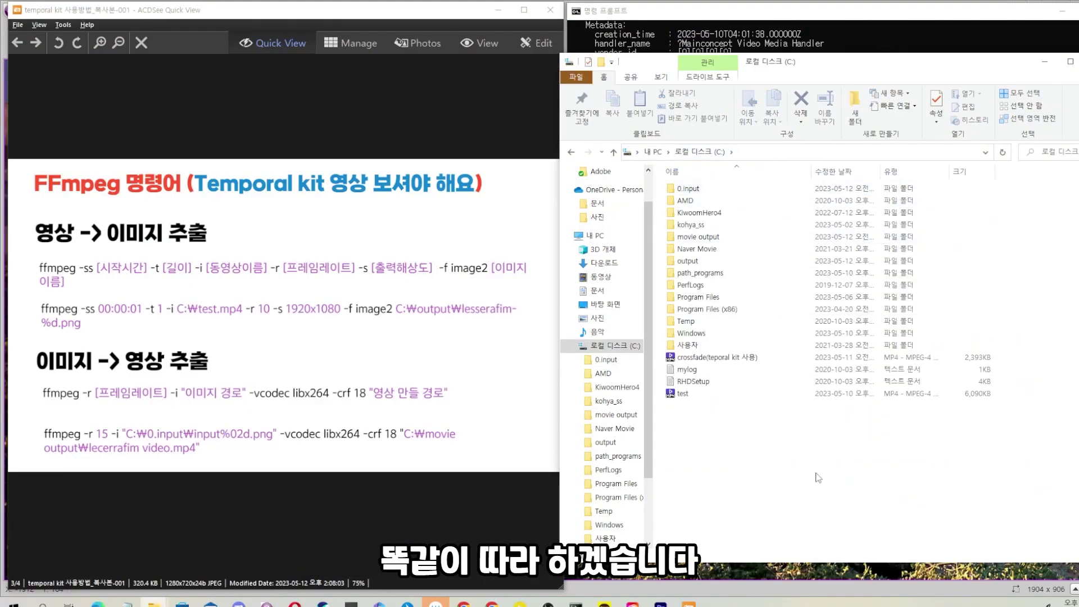
left_click(832, 16)
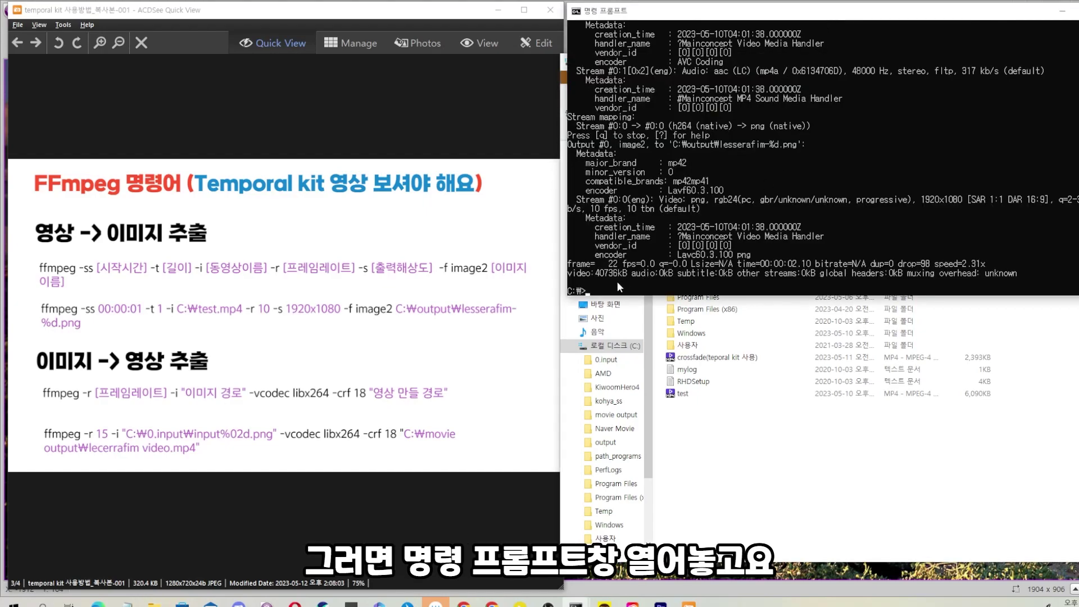
type("ffmp")
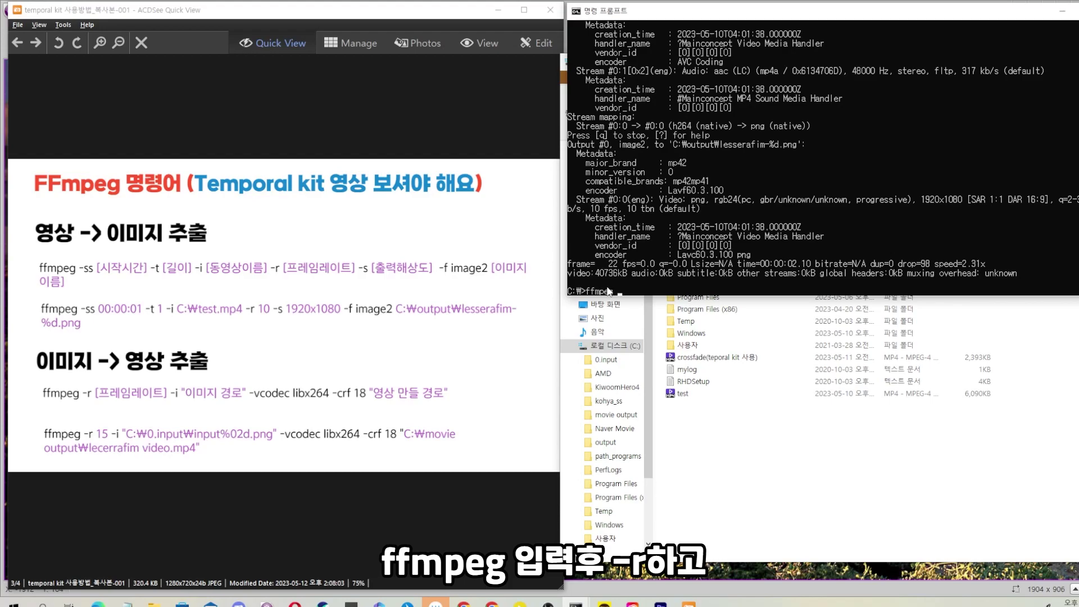
type("eg -r 15 -")
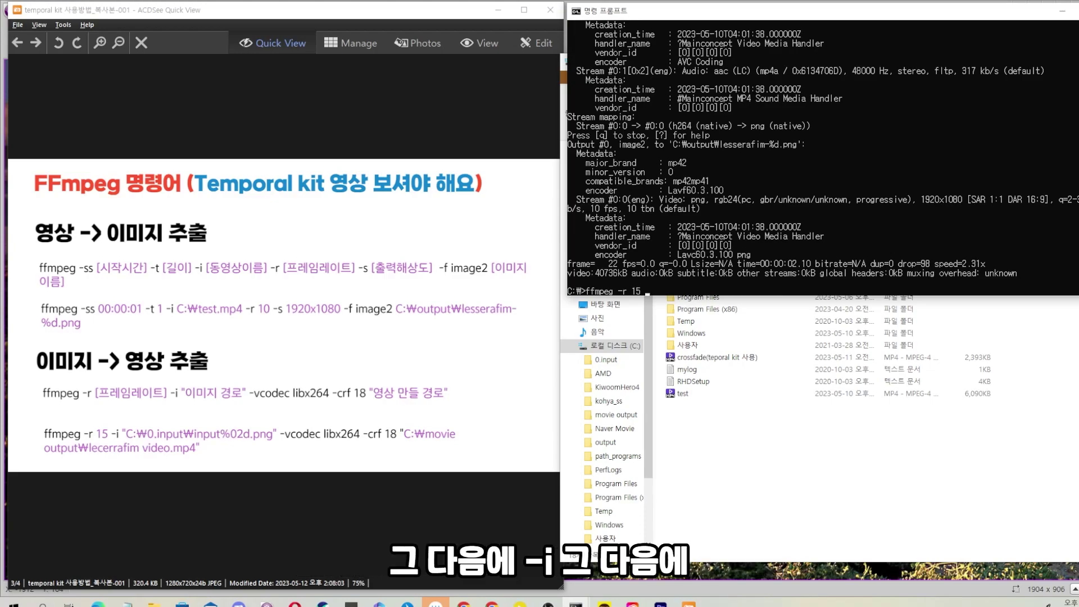
type("i")
Copy the 0.input folder's path from File Explorer and add C:\0.input\ to the ffmpeg command.
left_click(857, 477)
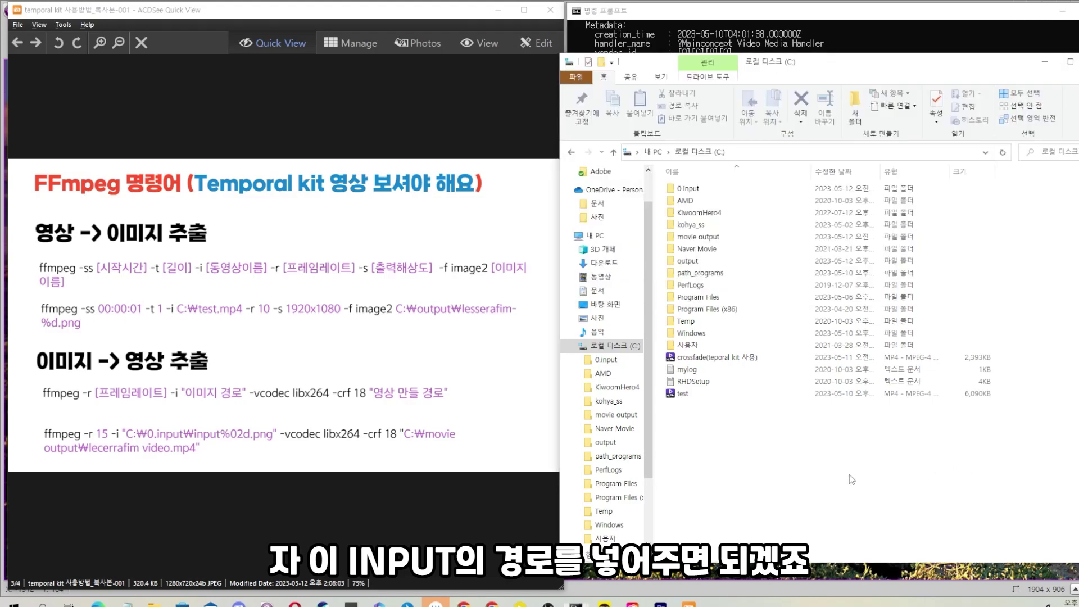
double_click(688, 189)
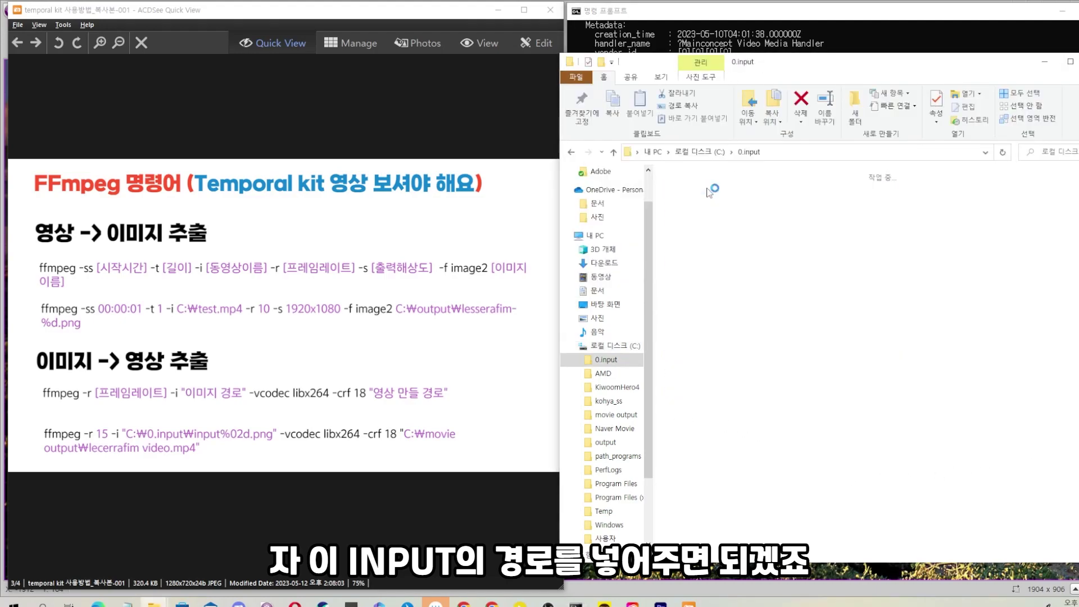
left_click(819, 149)
left_click_drag(819, 149, 621, 147)
key("ctrl+c")
left_click(763, 33)
key("ctrl+v")
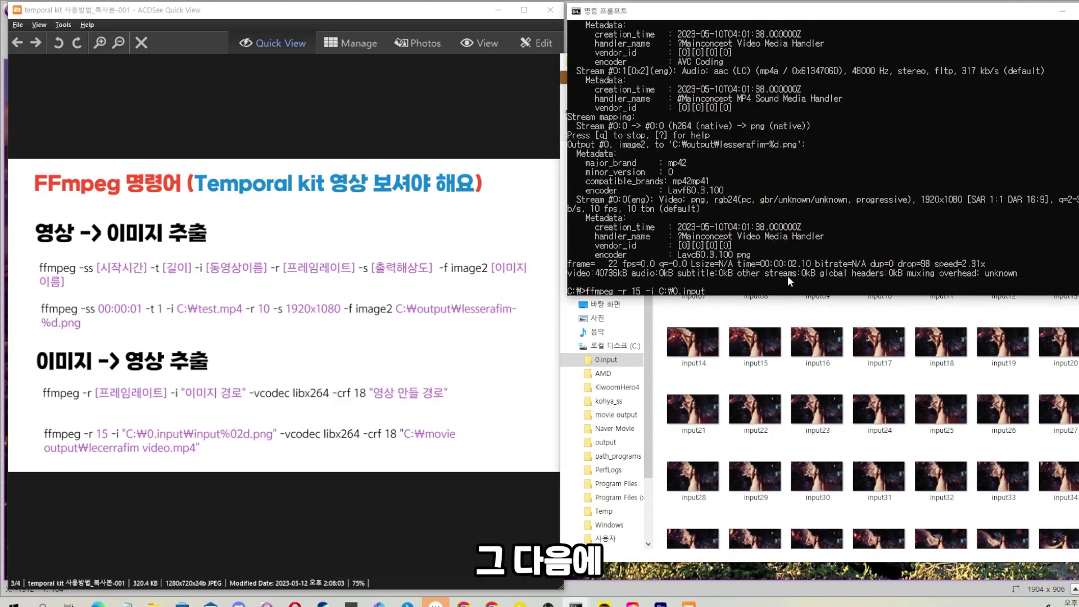
type("\\")
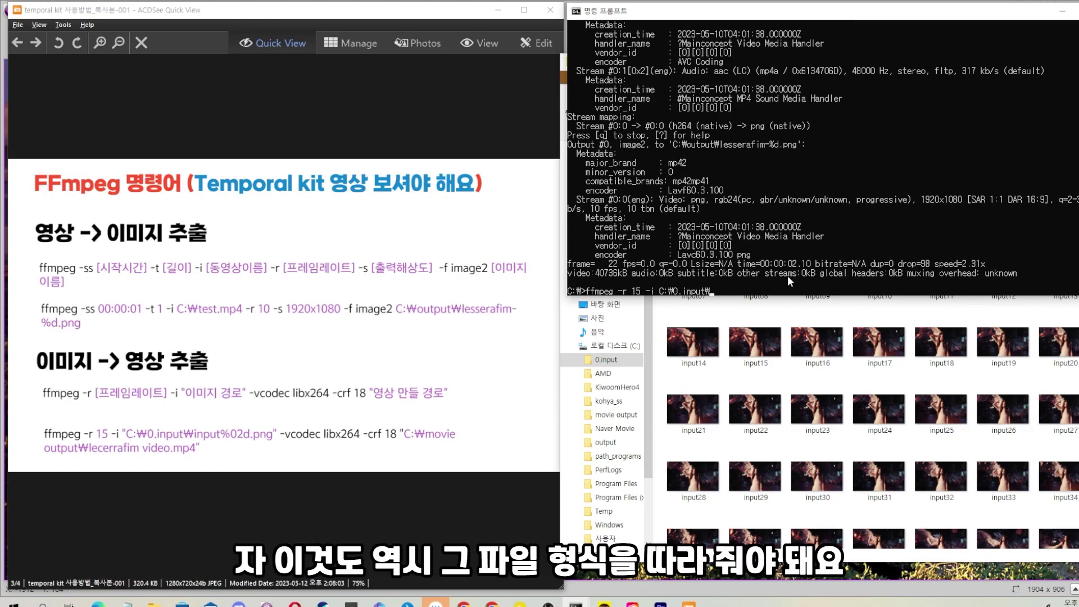
Check the file naming and number of digits of the images in 0.input, from input00 to the last one, against the example command.
left_click(697, 340)
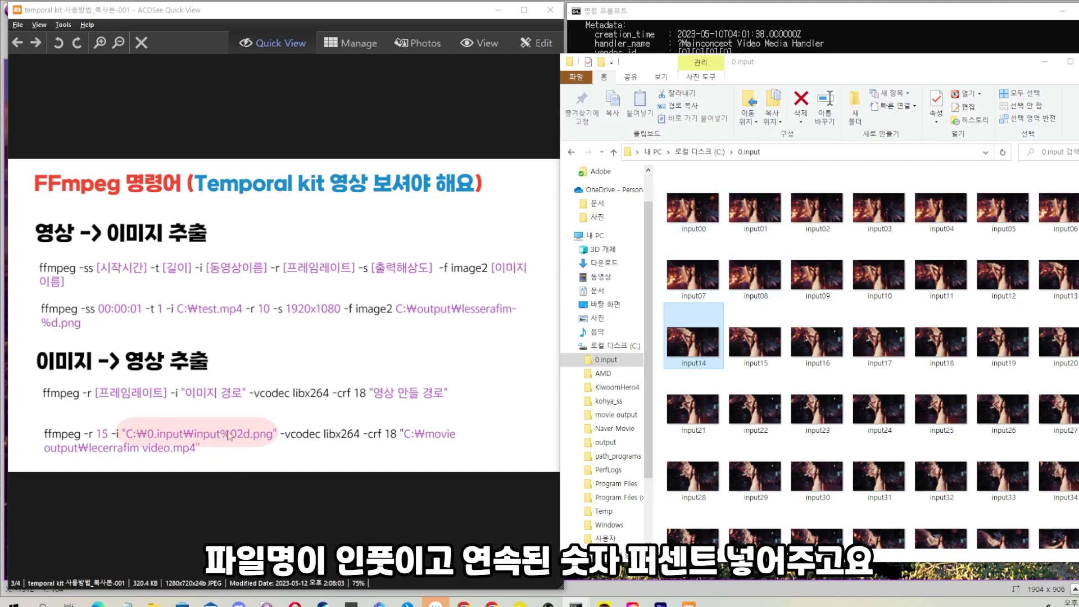
left_click(693, 209)
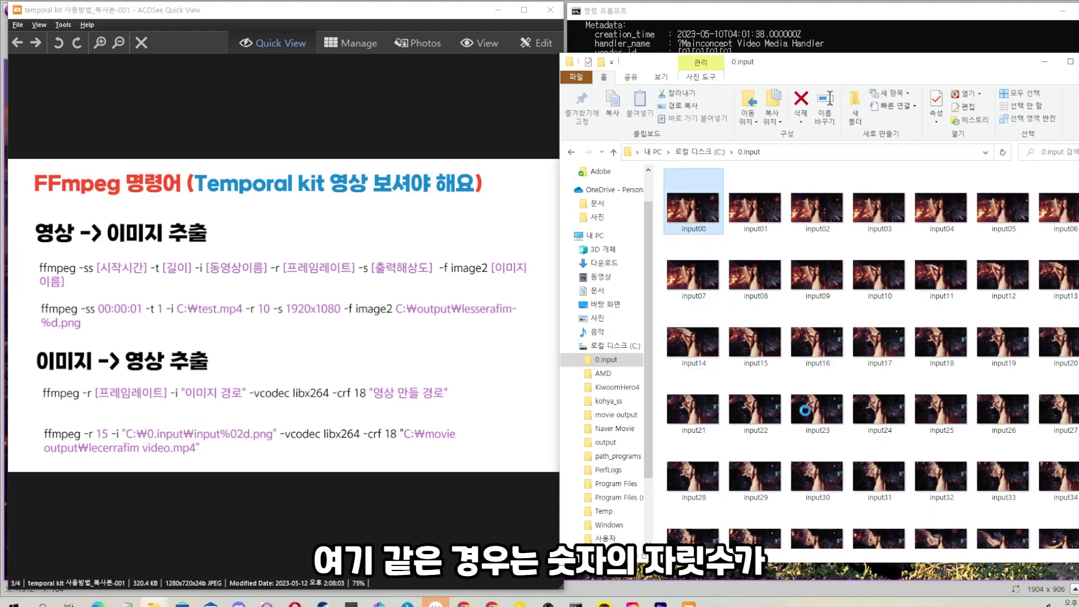
scroll(792, 369, "down", 1)
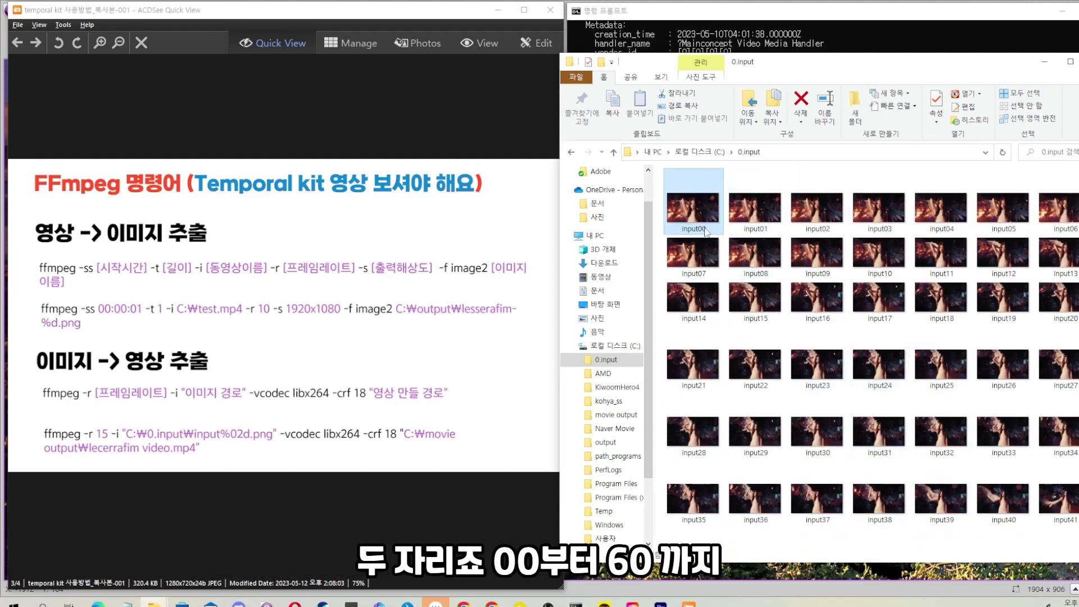
scroll(1019, 416, "down", 2)
left_click(947, 528)
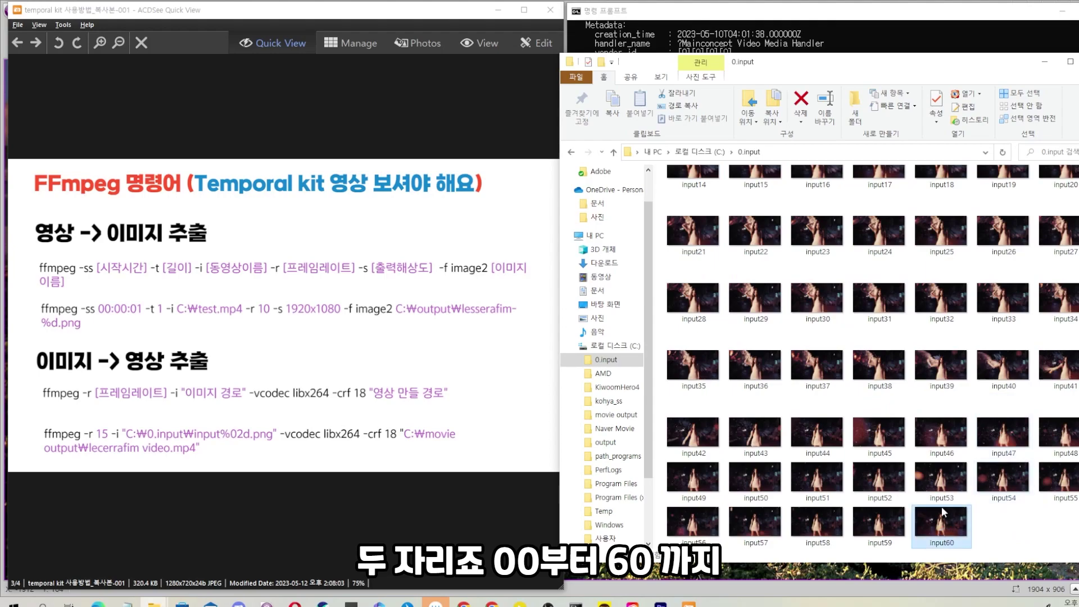
left_click(284, 423)
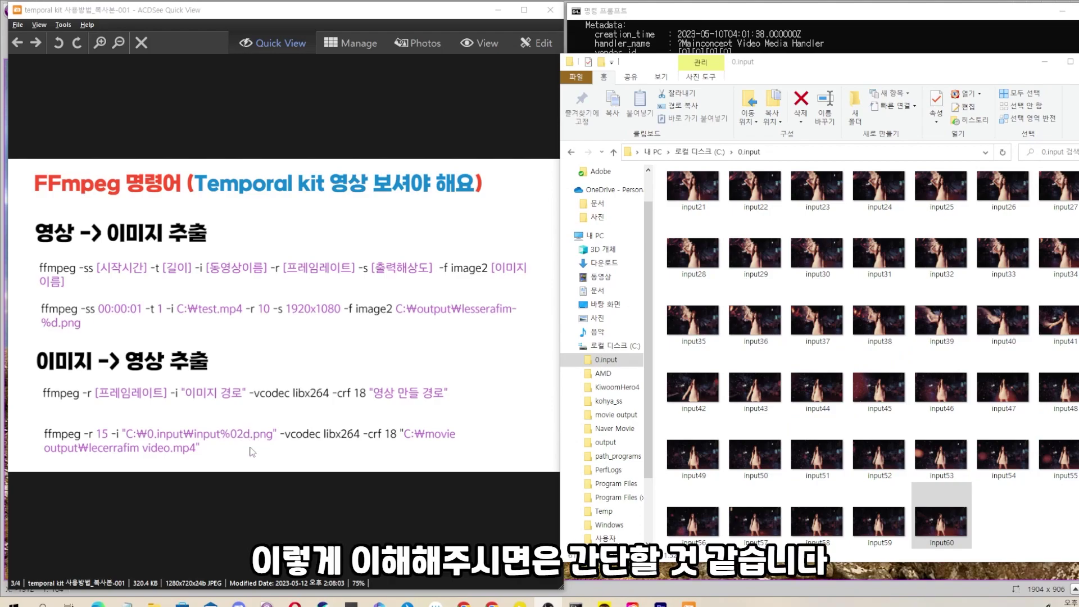
Complete the input path with input%02d.png in the Command Prompt and enclose the whole path in double quotes.
left_click(1045, 40)
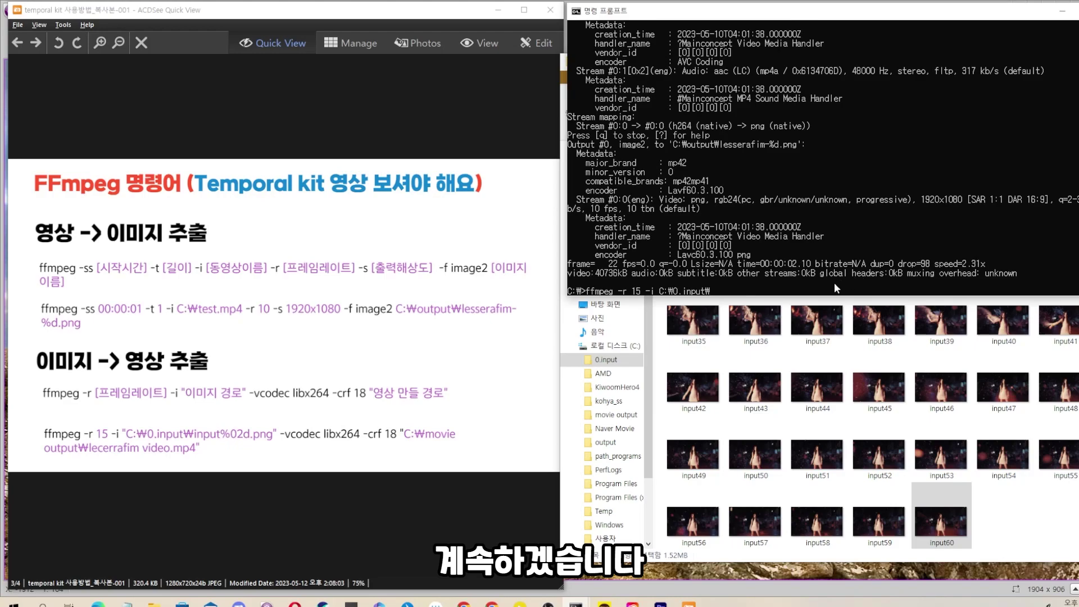
type("input%02d.png")
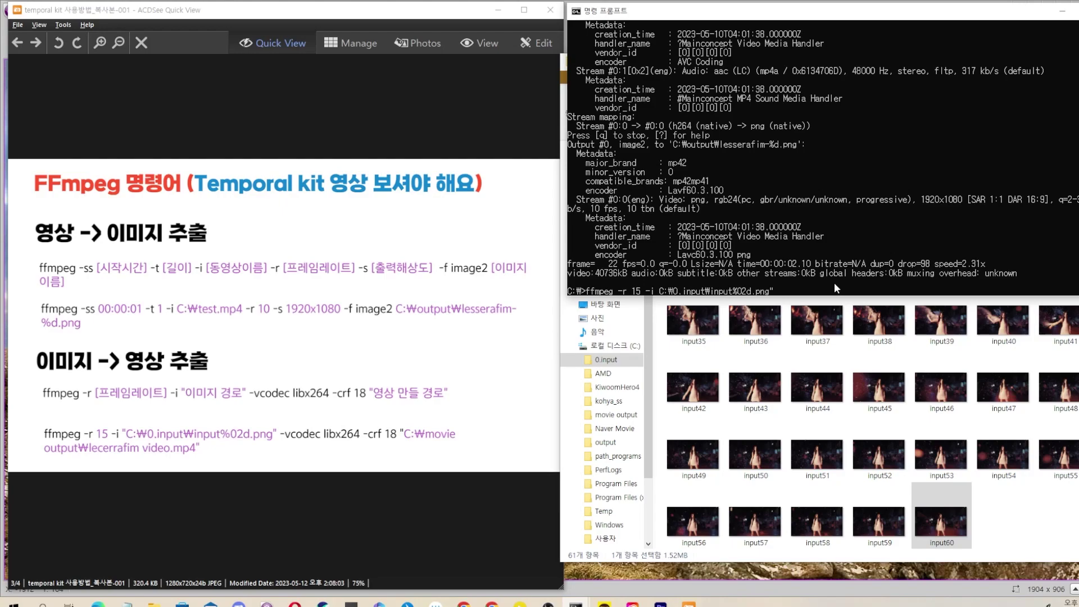
type("\"")
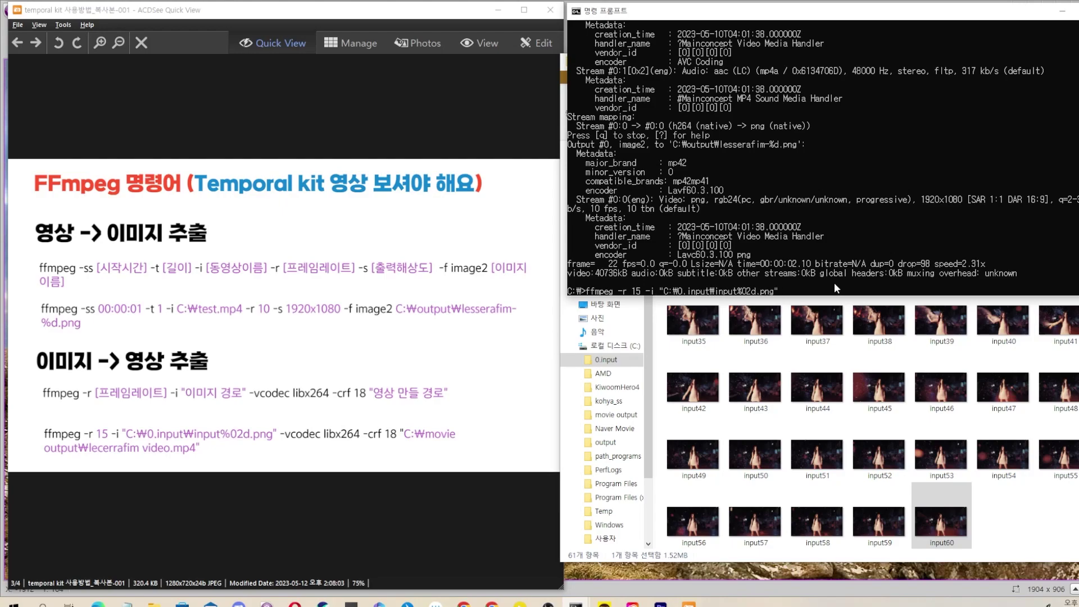
Append the encoding options - vcodec libx264 -crf 18 and an opening double quote to the ffmpeg command.
type(" - vcodec lib")
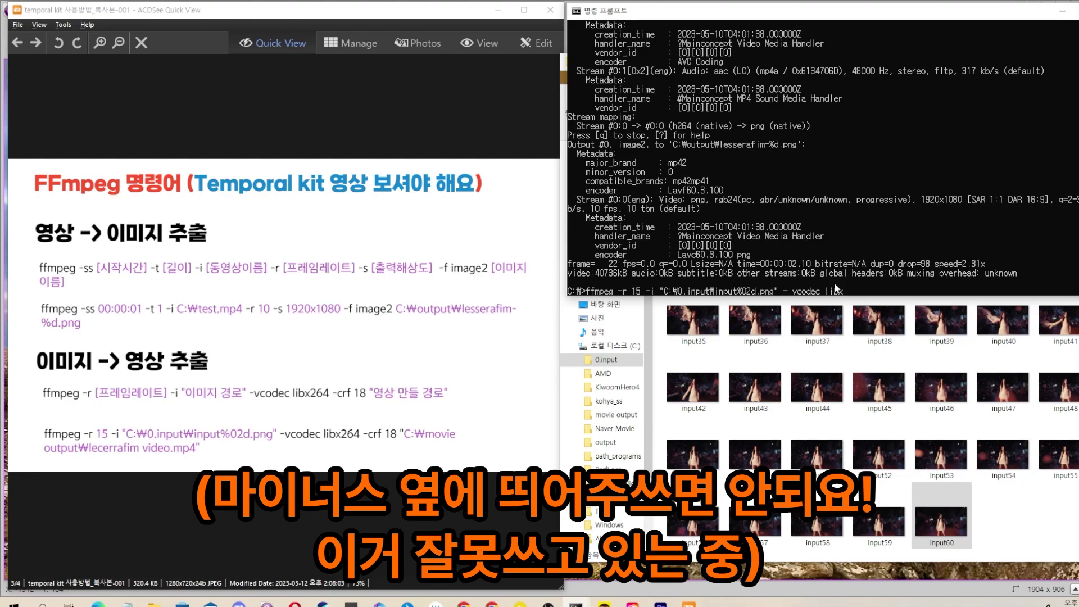
type("x264")
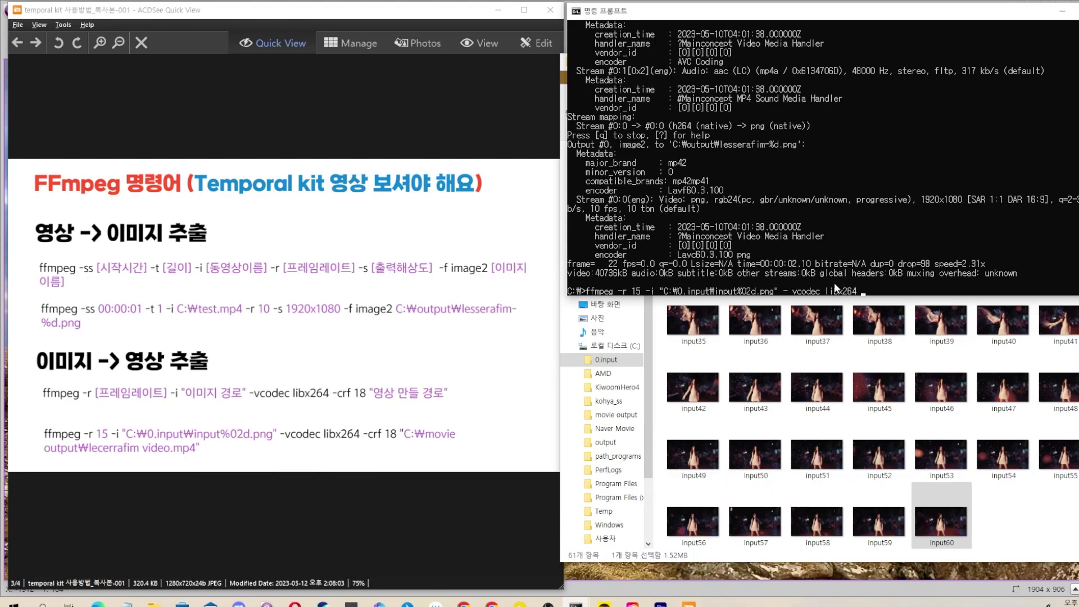
type(" -cr")
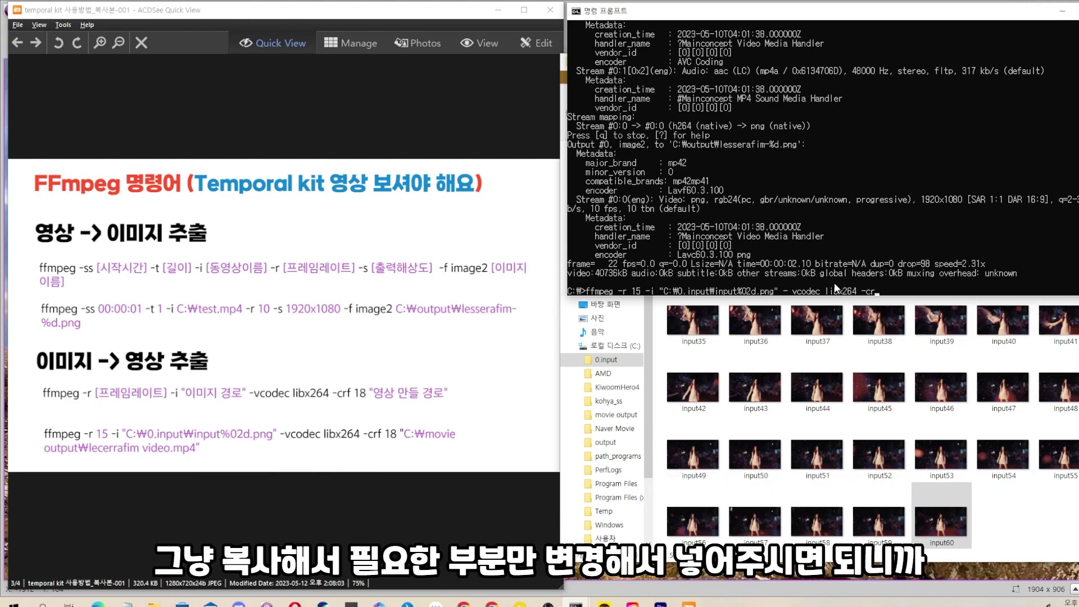
type("f 18")
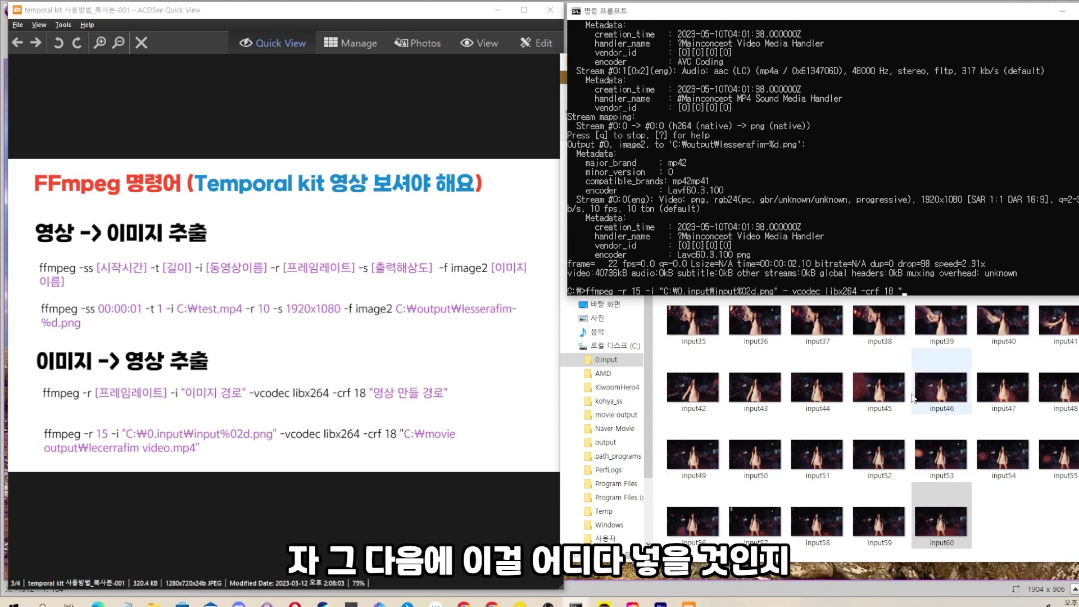
Copy the path of the movie output folder on drive C and add C:\movie output to the ffmpeg command.
left_click(951, 476)
left_click(700, 151)
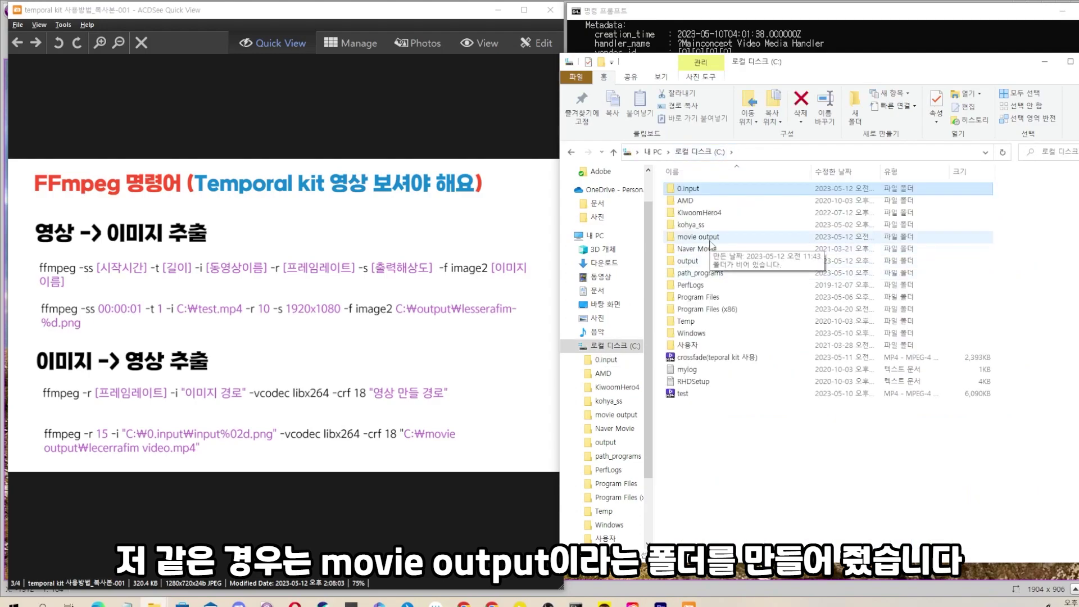
double_click(700, 237)
left_click(808, 154)
left_click(810, 152)
key("ctrl+a")
key("ctrl+c")
left_click(749, 49)
key("ctrl+v")
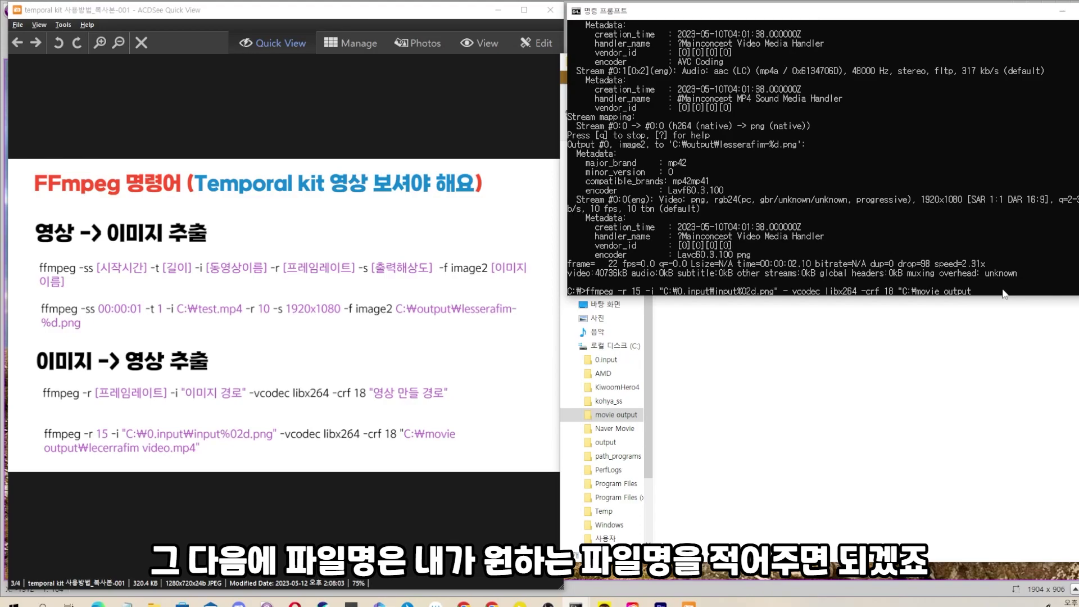
Complete the output path with \lesserafim video.mp4 and a closing quote, run the command, and review the entered command line.
type("\\")
type("lec")
type("err")
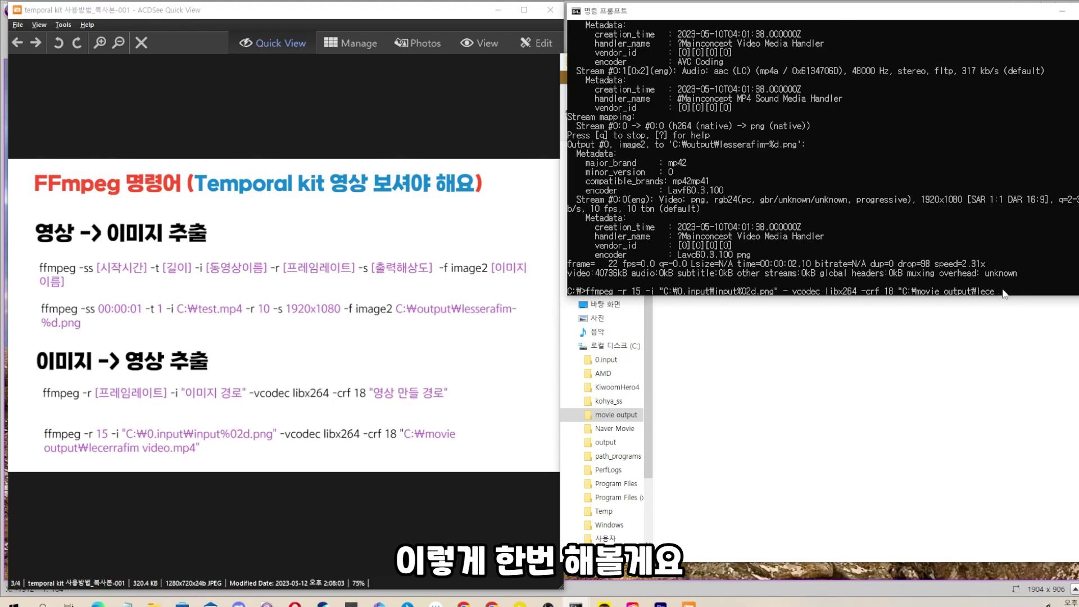
key("BackSpace")
type("ssera")
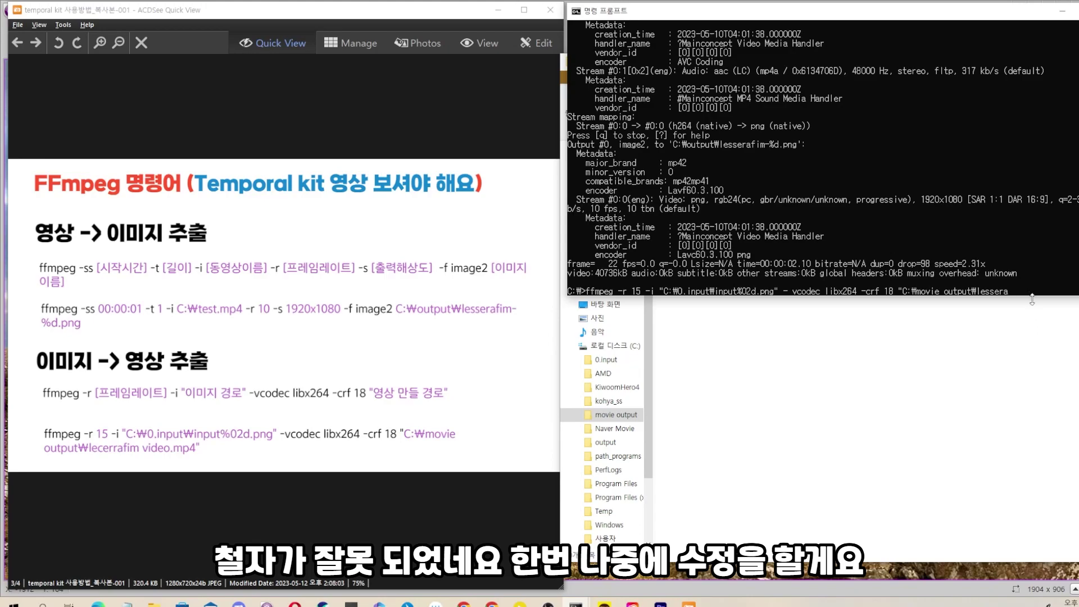
type("fim")
type(" vid")
type("eo.p")
type("mop")
key("BackSpace")
key("BackSpace")
type("p4")
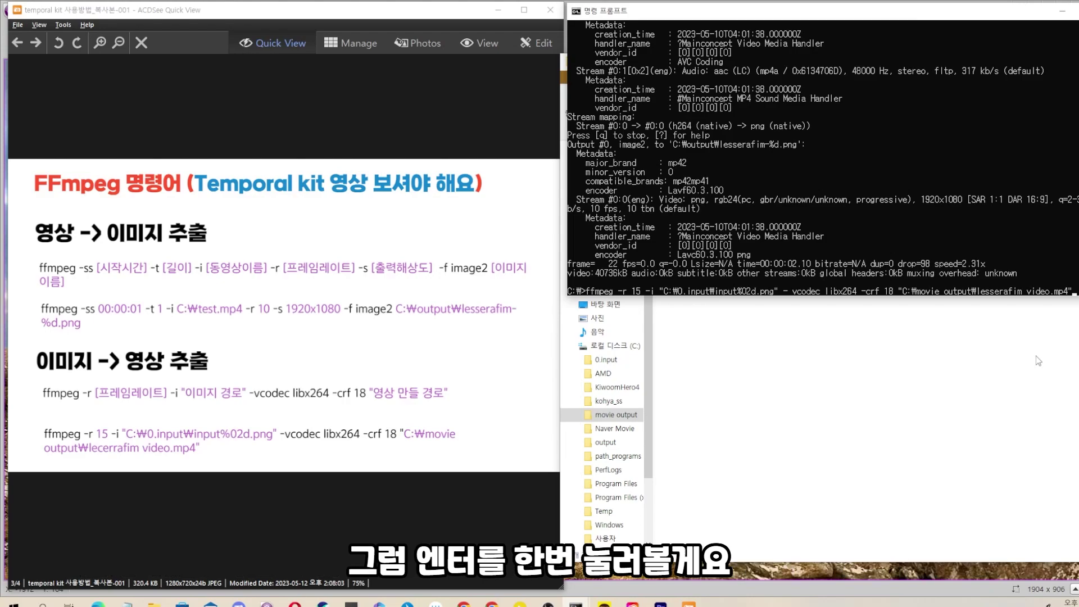
key("Return")
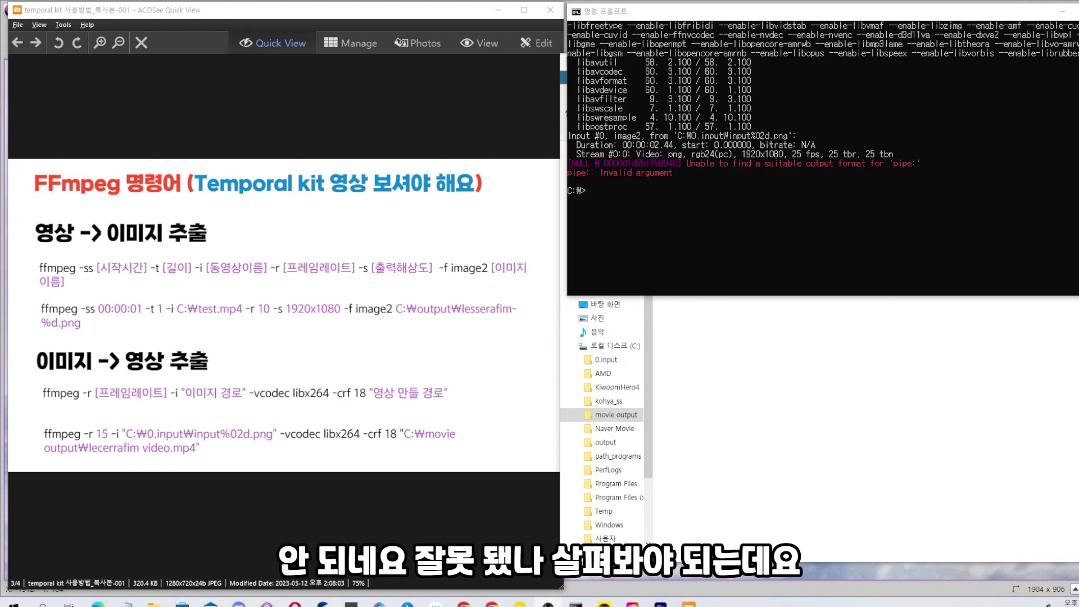
scroll(919, 253, "up", 5)
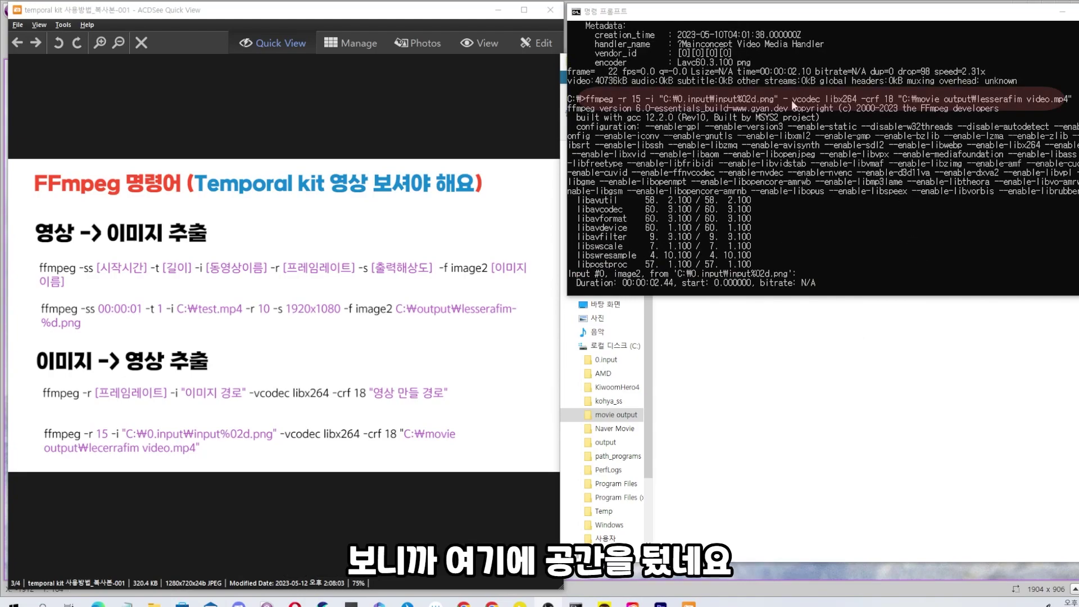
Rerun the ffmpeg command at frame rate 15 with the option corrected to -vcodec libx264, writing to C:\movie output\lesserafim video.mp4.
scroll(858, 216, "down", 3)
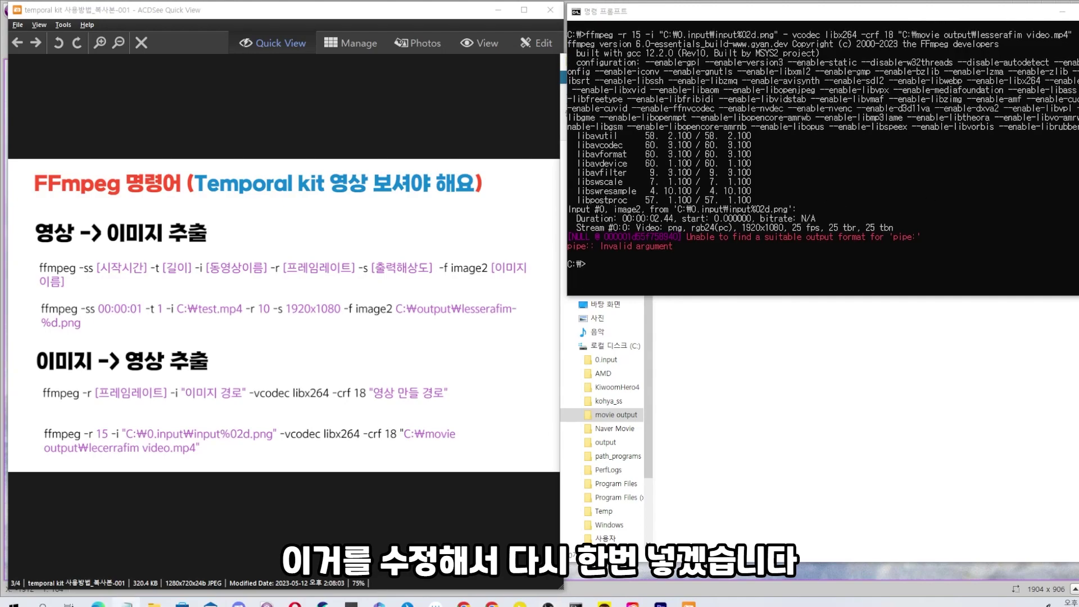
left_click(609, 259)
key("ctrl+v")
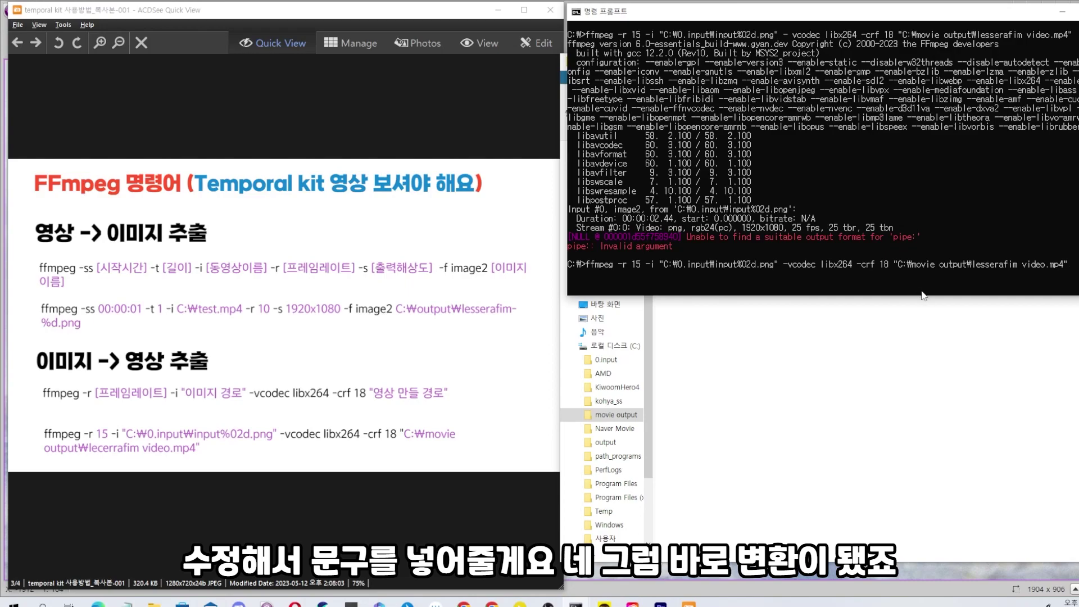
key("Return")
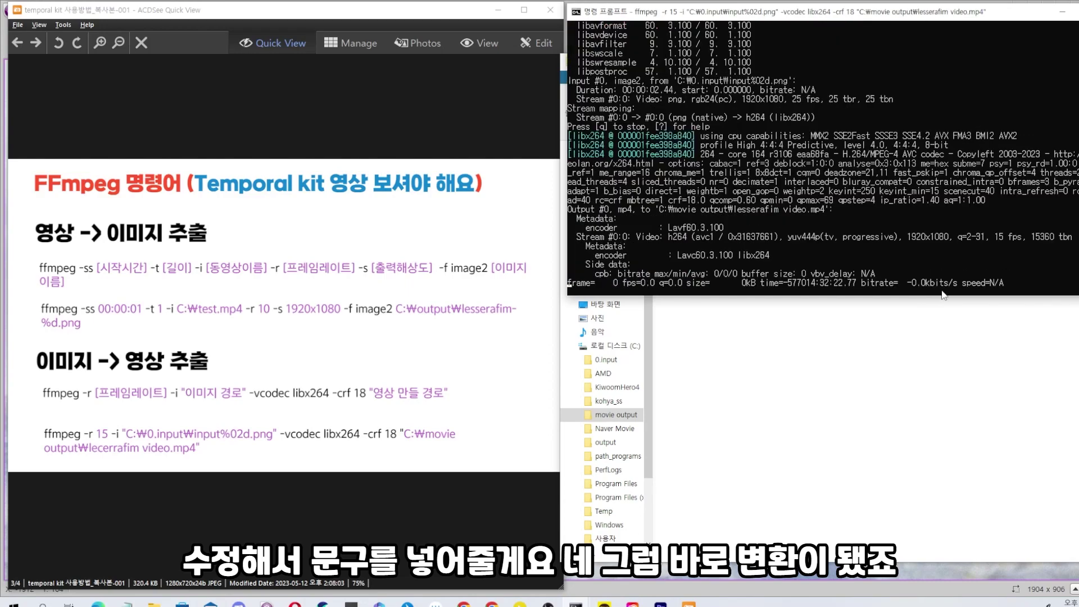
Play the generated lesserafim video from the movie output folder.
left_click(927, 354)
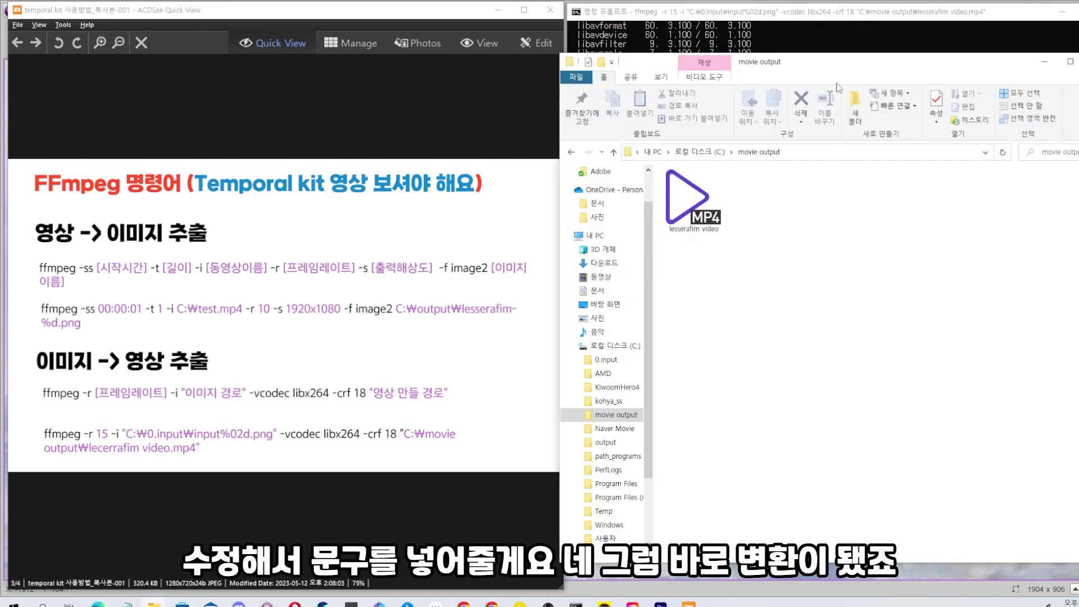
left_click_drag(843, 70, 862, 195)
double_click(724, 367)
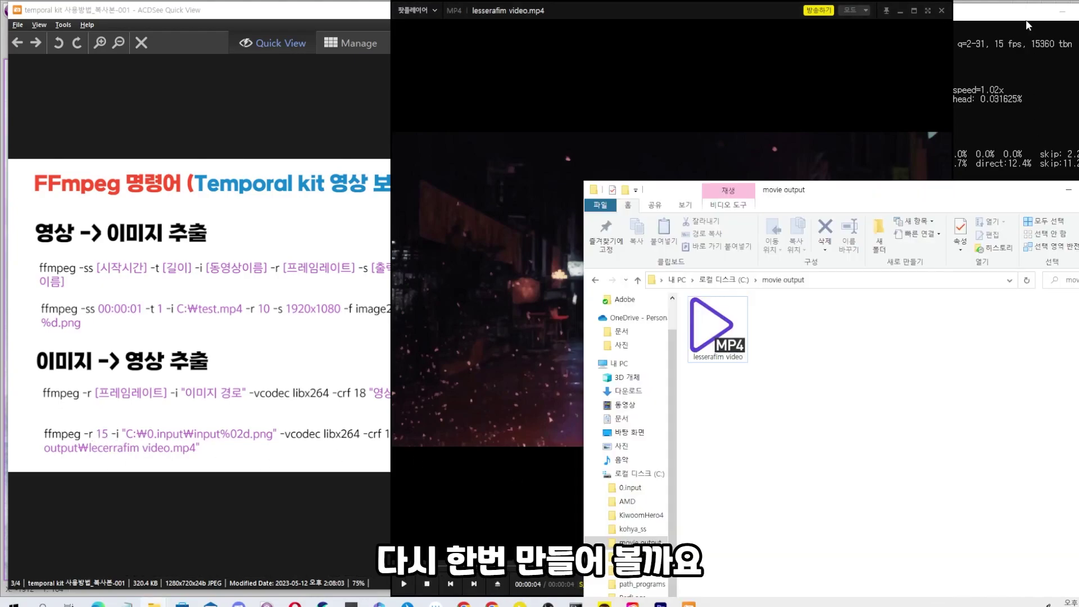
Rename the generated MP4 in the movie output folder as lesserafim video 1.
left_click(731, 337)
key("F2")
left_click(747, 358)
type("1")
key("Return")
Run the same image-to-video ffmpeg command in the Command Prompt with the frame rate changed to 60.
left_click(1024, 23)
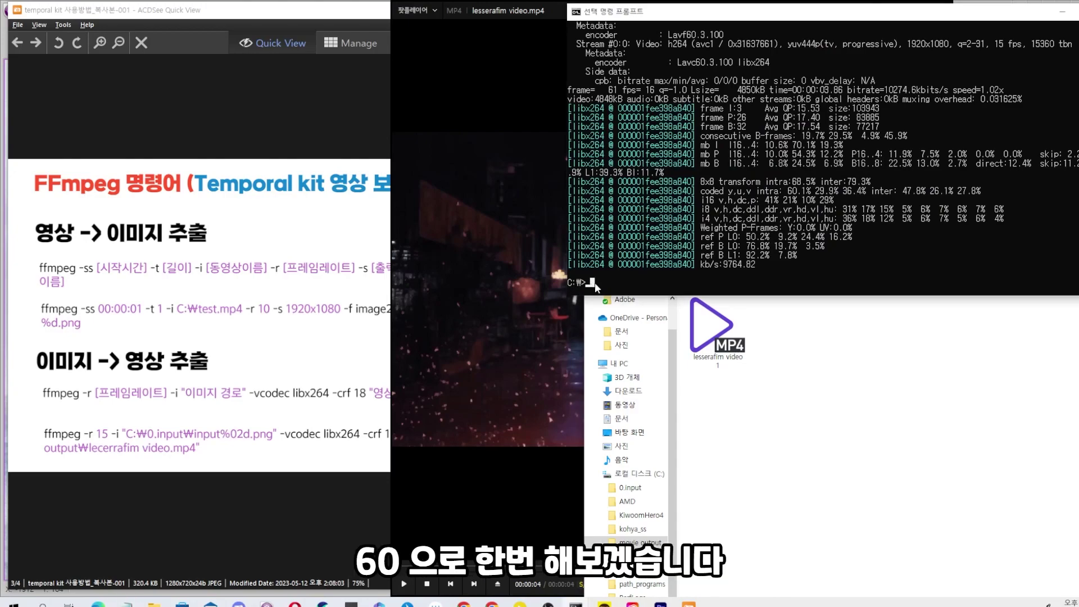
key("ctrl+v")
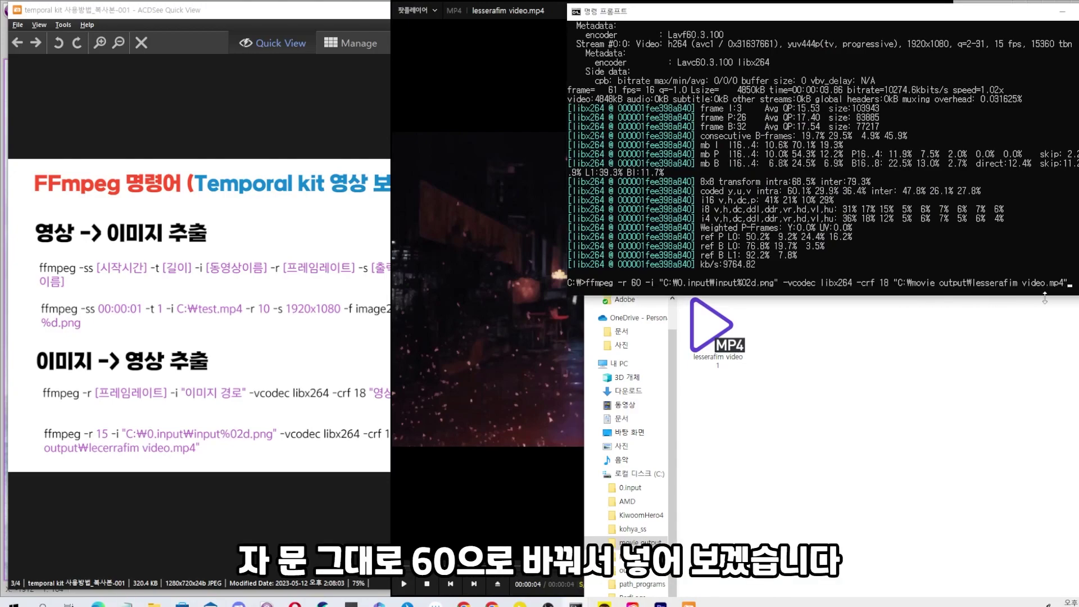
key("Return")
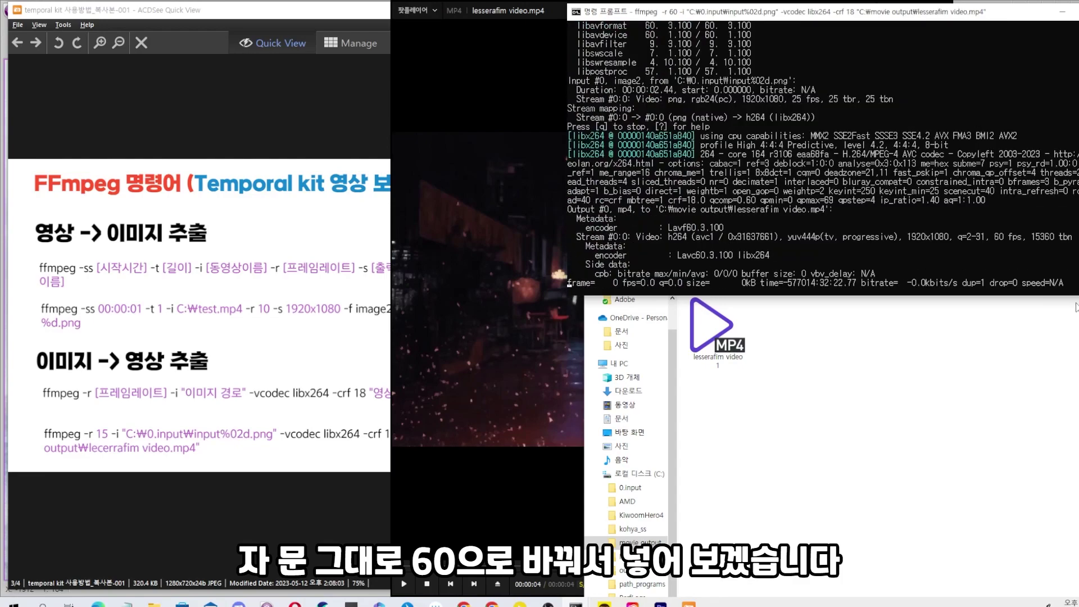
Play the new lesserafim video from the movie output folder and close the video player.
left_click(975, 403)
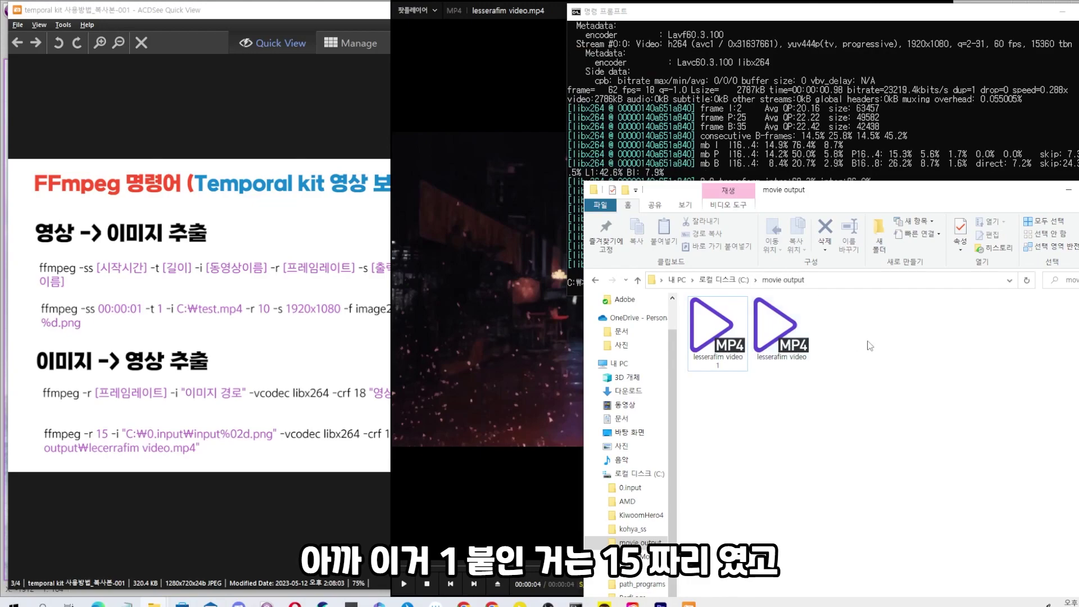
left_click(801, 332)
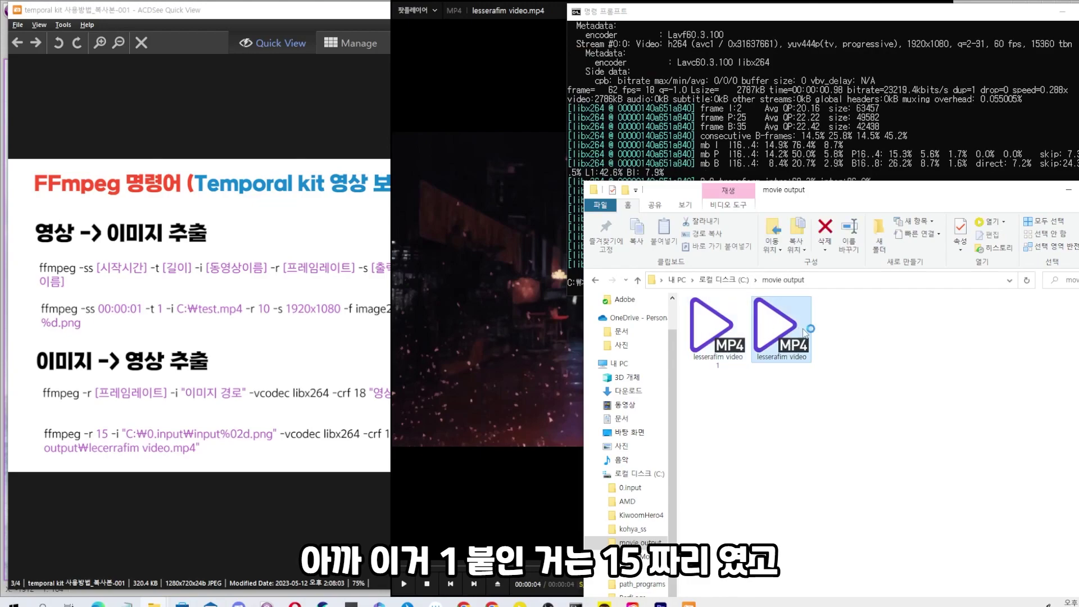
double_click(803, 331)
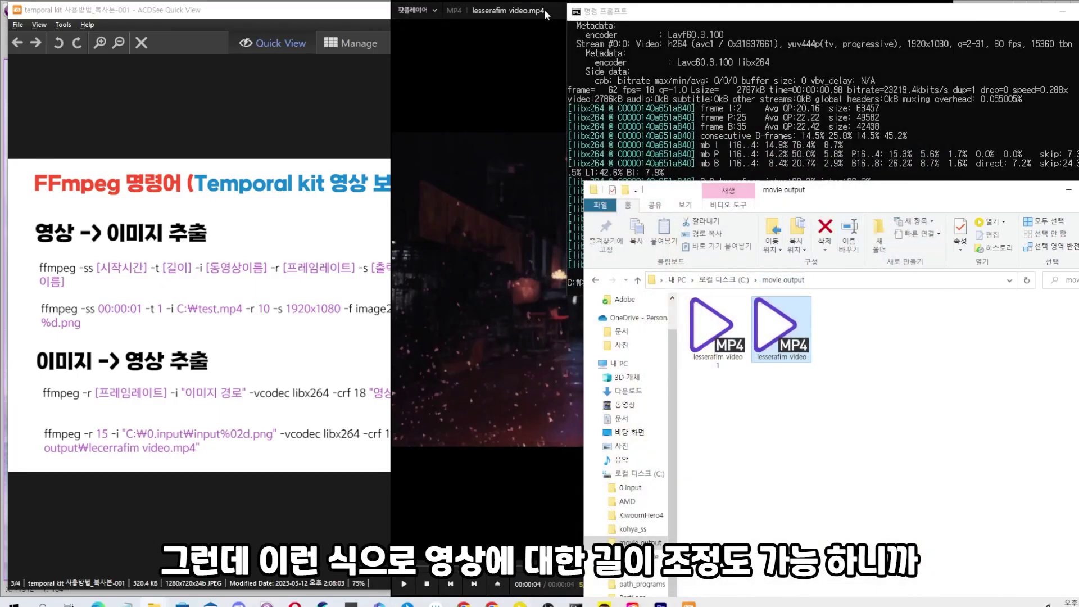
left_click(548, 9)
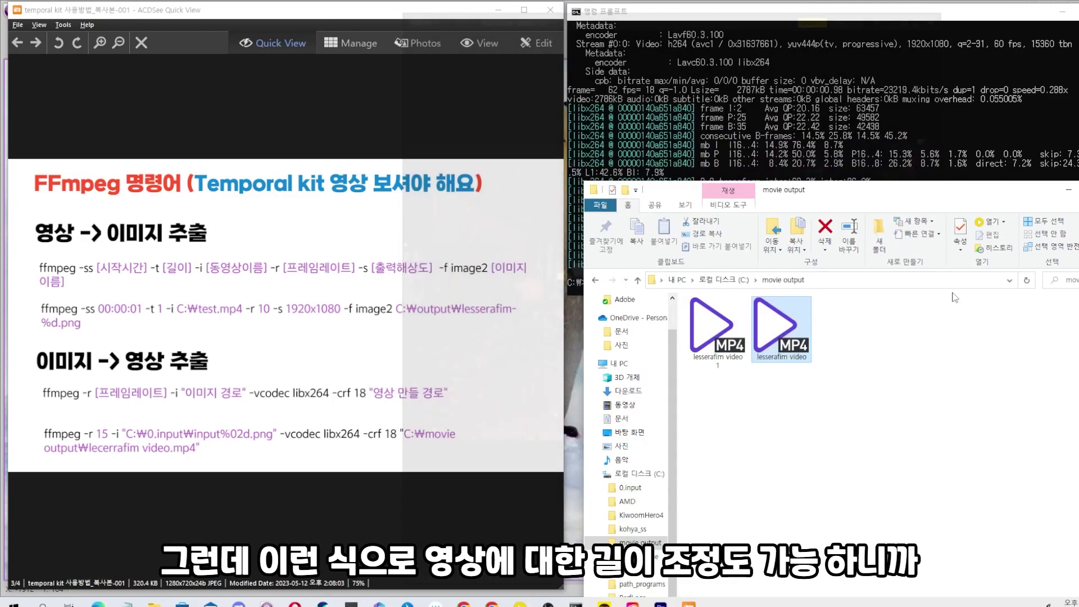
left_click(941, 10)
mouse_move(914, 191)
left_mouse_down()
mouse_move(579, 294)
mouse_move(905, 203)
mouse_move(907, 187)
mouse_move(909, 201)
left_mouse_up()
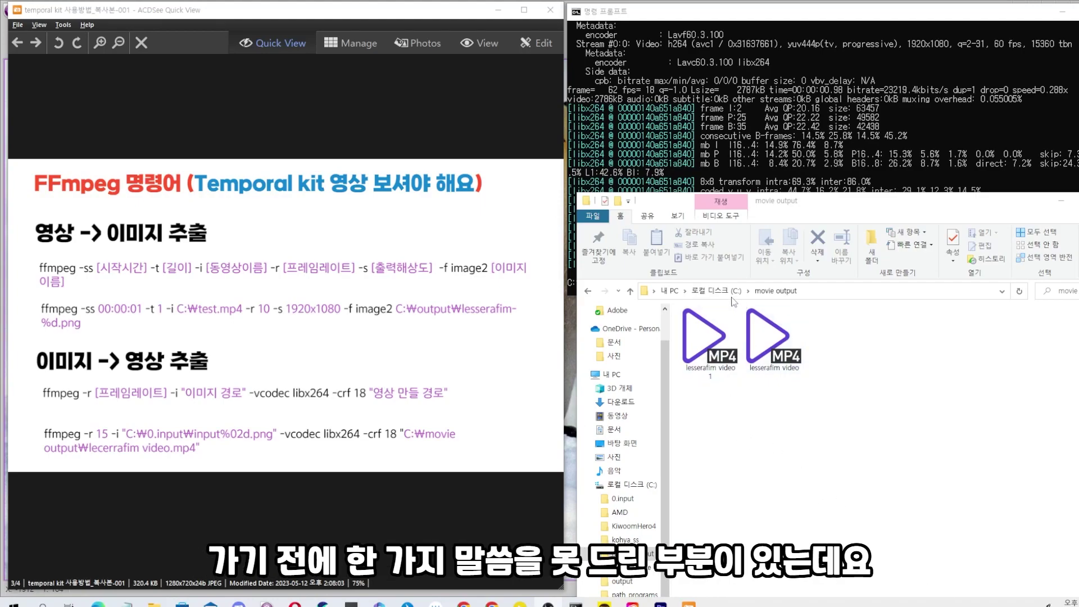
Open the 0.input folder on drive C and rename the first image as input0.
left_click(717, 291)
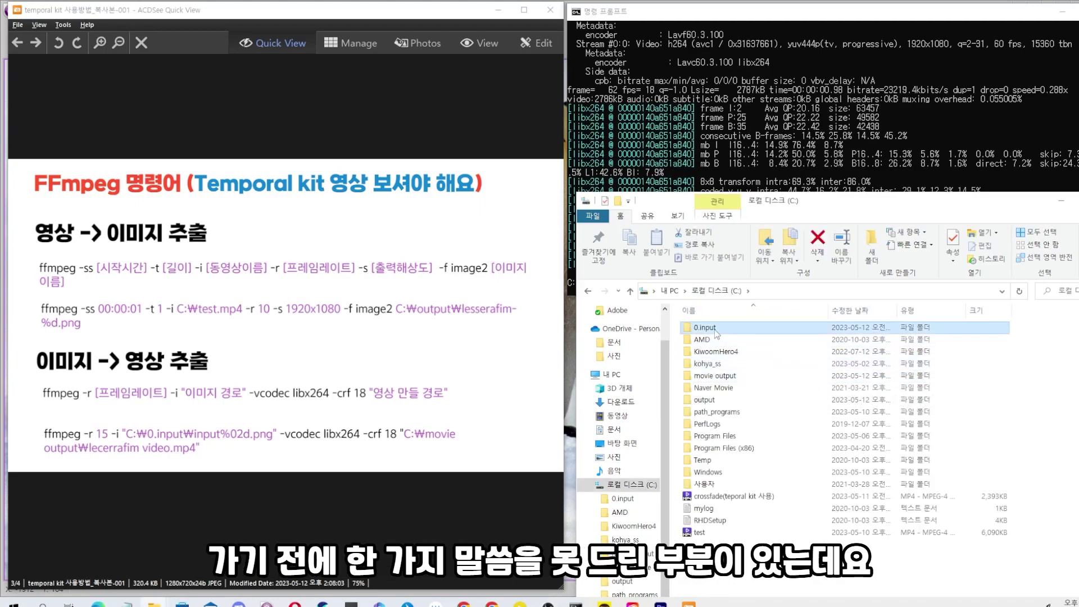
double_click(705, 328)
scroll(770, 428, "down", 2)
key("Home")
key("F2")
key("End")
key("Left")
key("BackSpace")
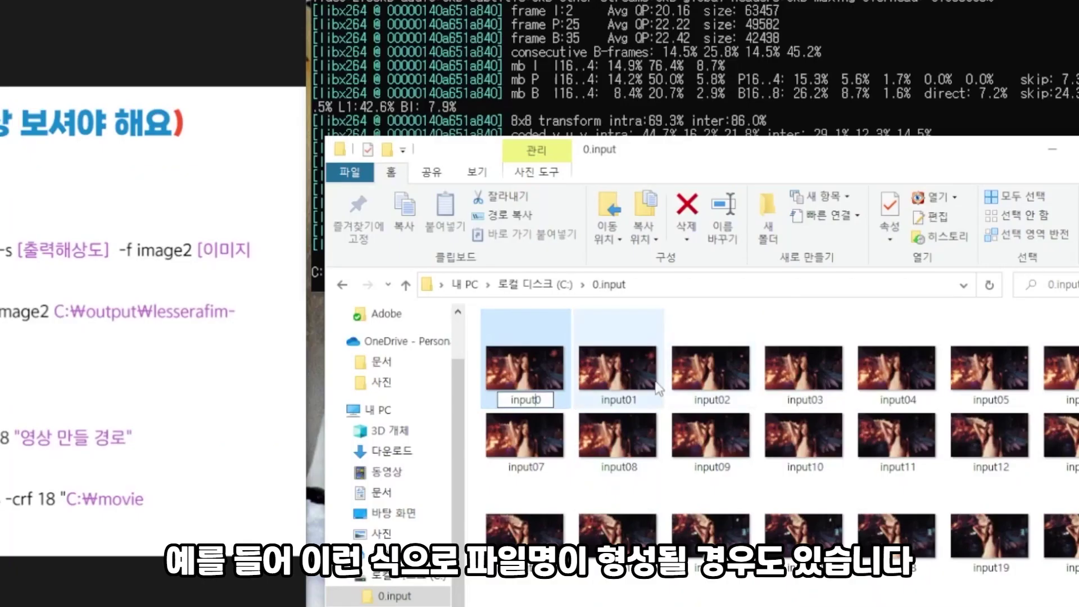
Rename the second image in the 0.input folder as input1.
left_click(658, 388)
left_click(639, 366)
key("Left")
key("BackSpace")
left_click(613, 409)
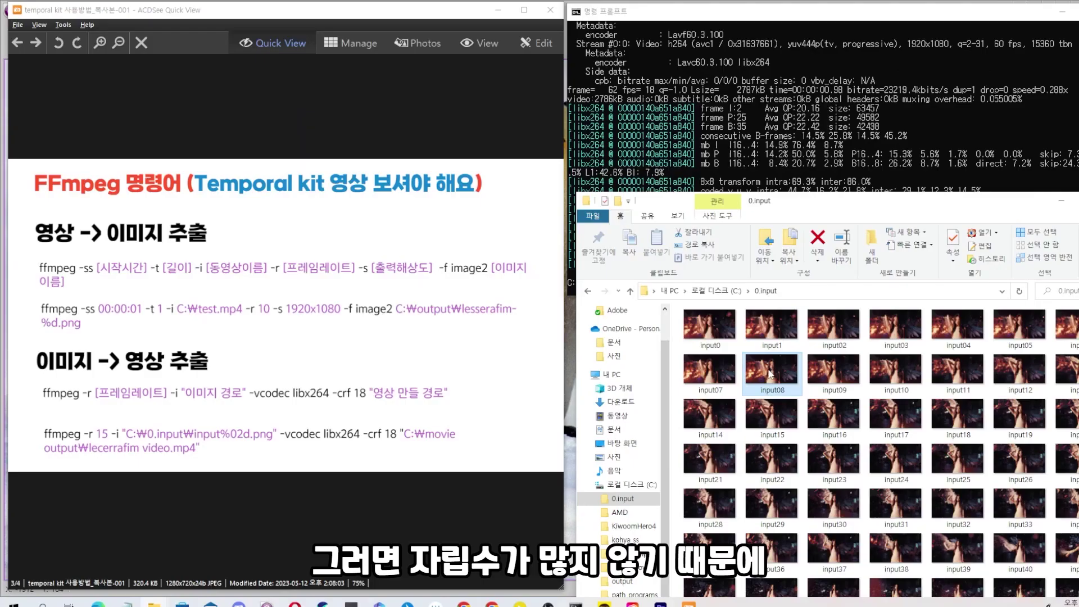
left_click(711, 331)
left_click(717, 374)
left_click(731, 337)
left_click(748, 343)
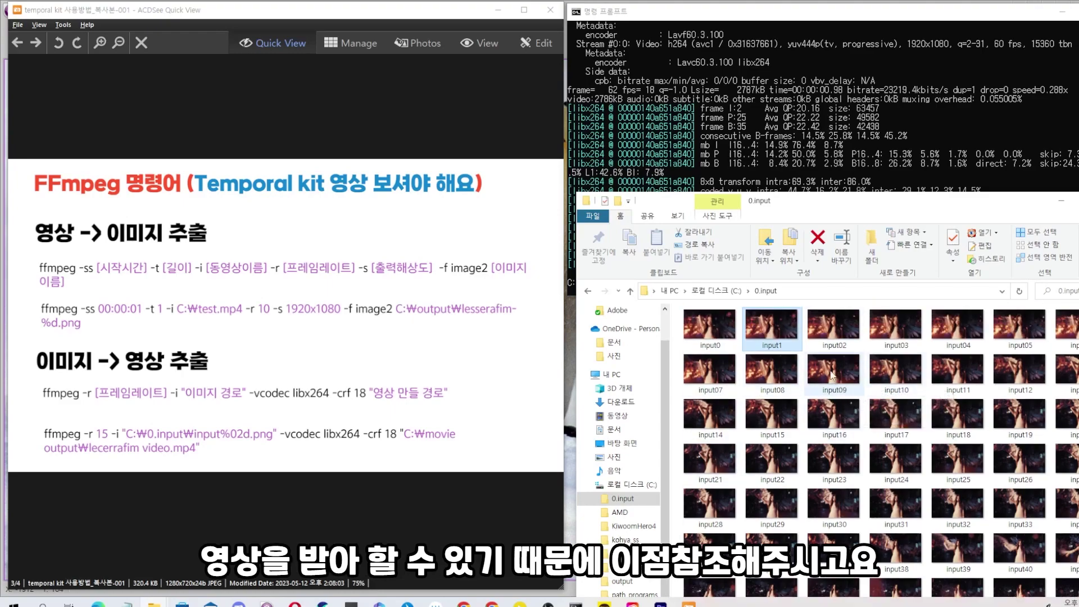
left_click(779, 346)
left_click(780, 345)
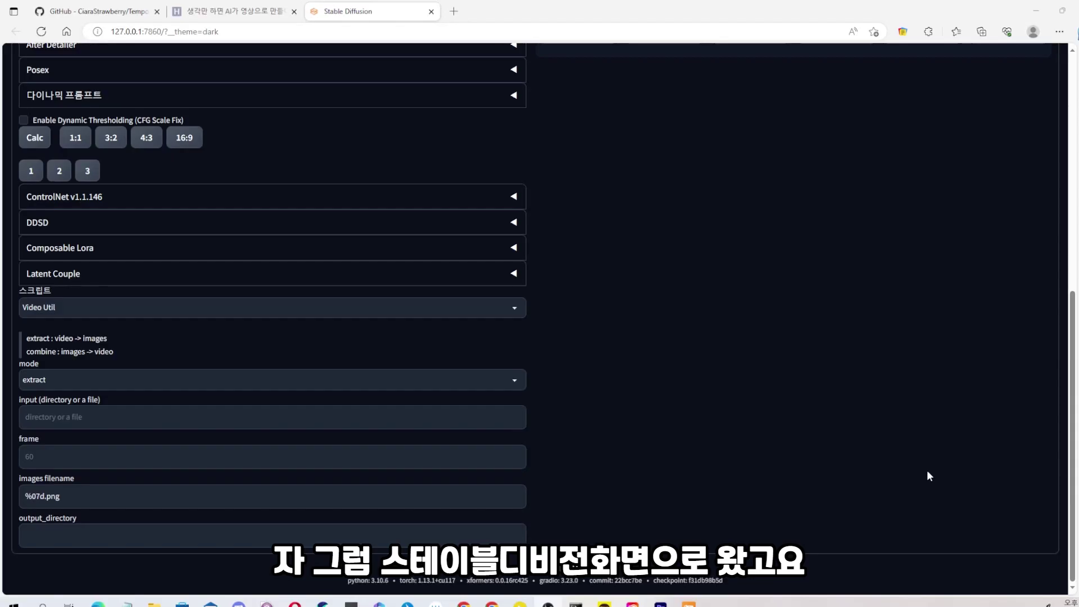
Arrange the Stable Diffusion browser window side by side with the 0.input folder window and look over the text-to-image page.
scroll(808, 444, "up", 10)
scroll(782, 446, "down", 8)
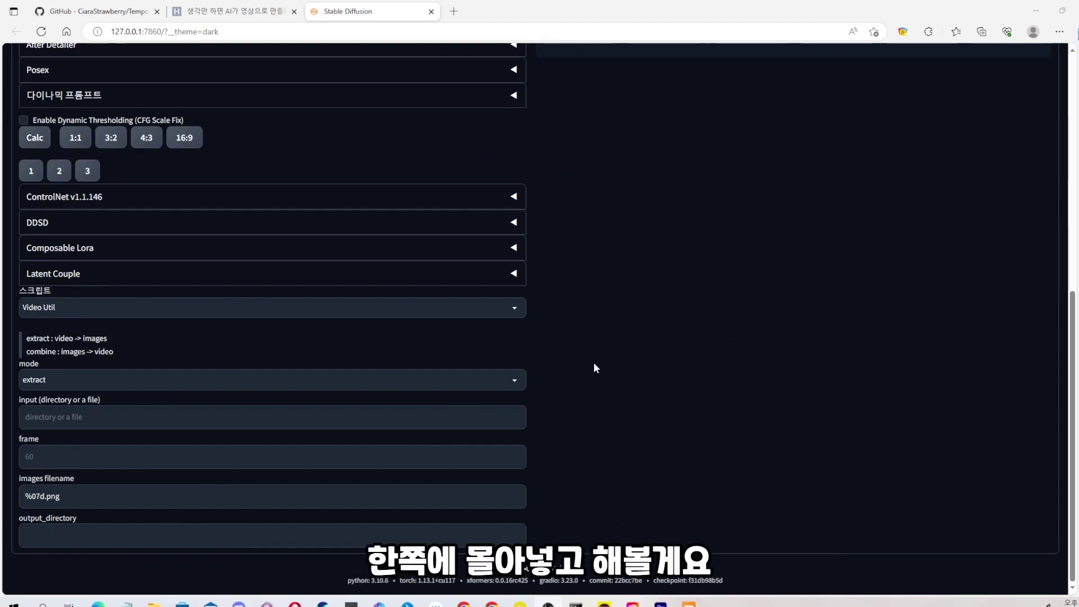
key("super+Left")
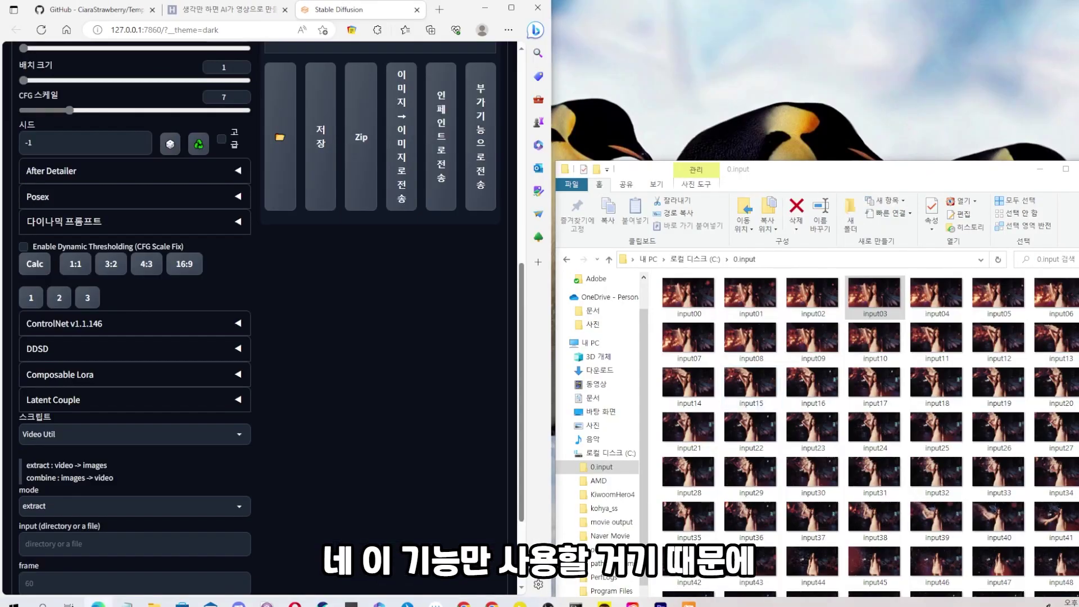
scroll(211, 366, "up", 10)
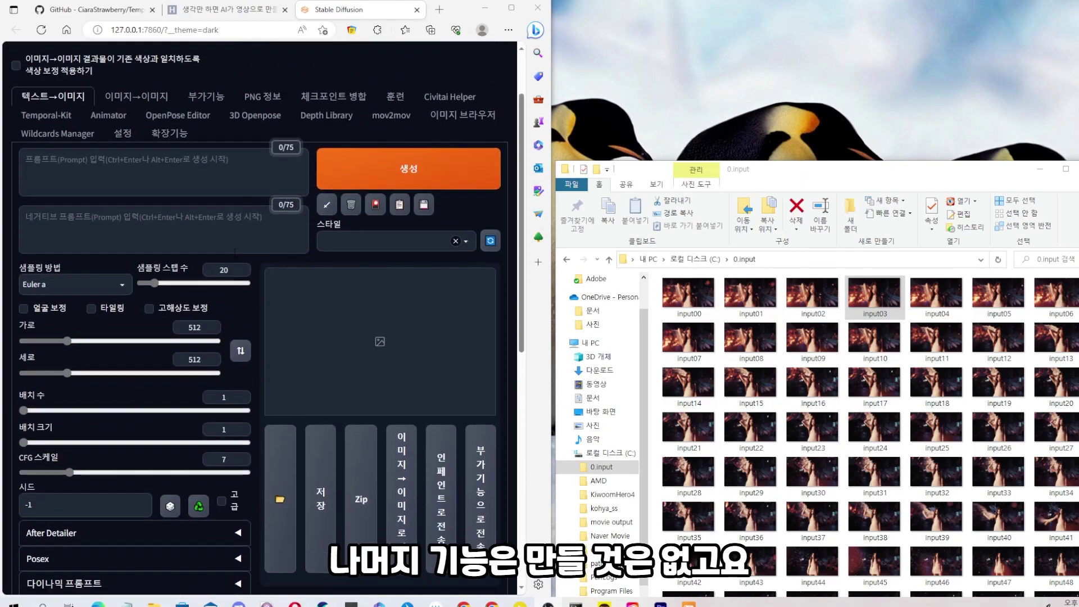
scroll(209, 348, "down", 10)
Try the combine mode of the Video Util script and return the mode to extract.
left_click(85, 380)
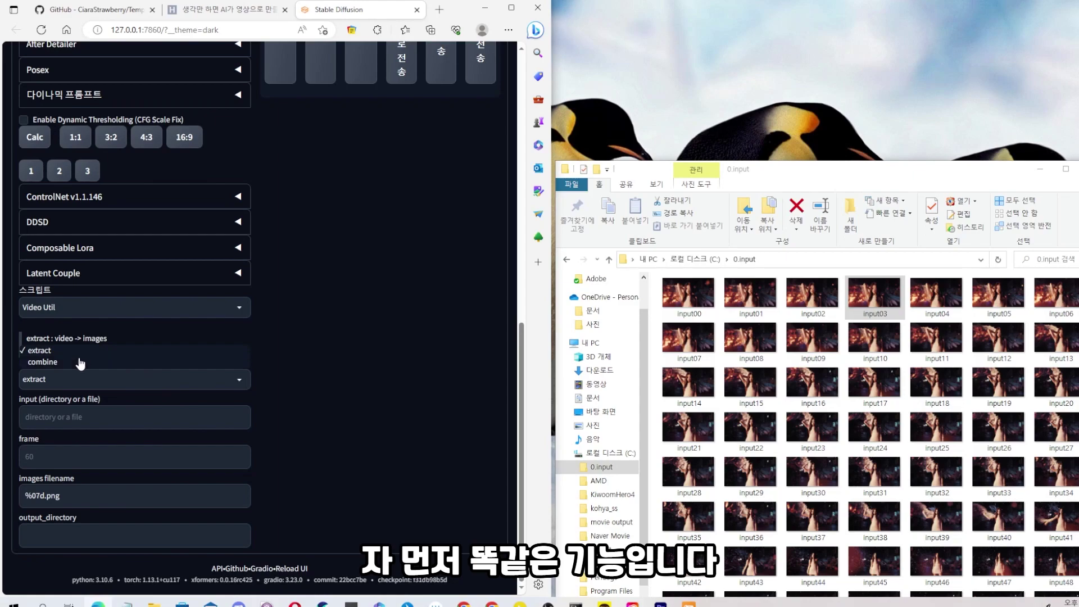
left_click(79, 363)
left_click(79, 375)
left_click(69, 351)
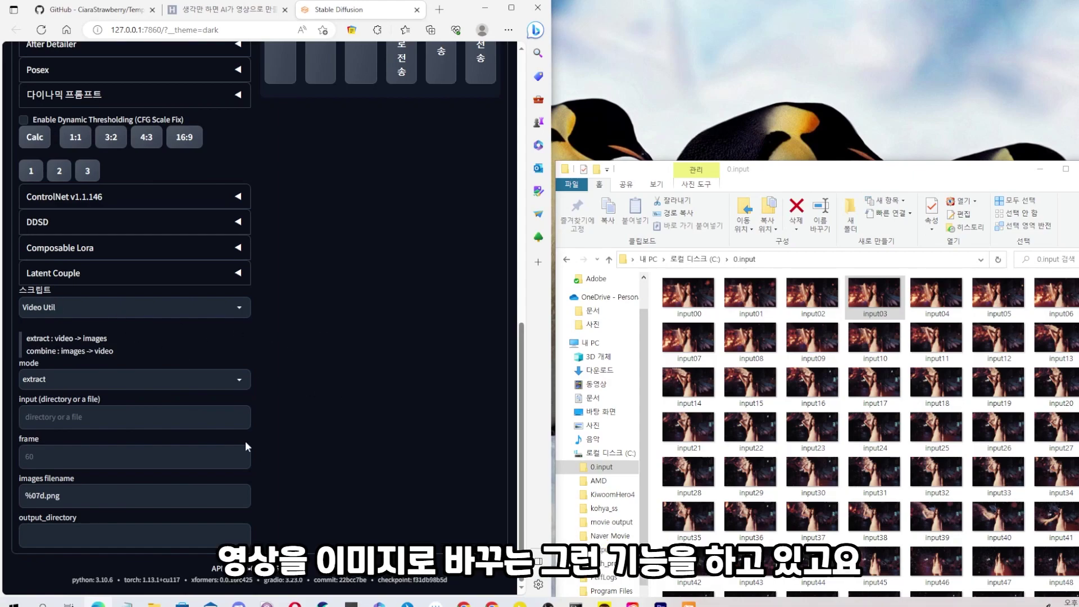
Set the Video Util input to C:\test.mp4, taking the drive C path from File Explorer.
left_click(110, 417)
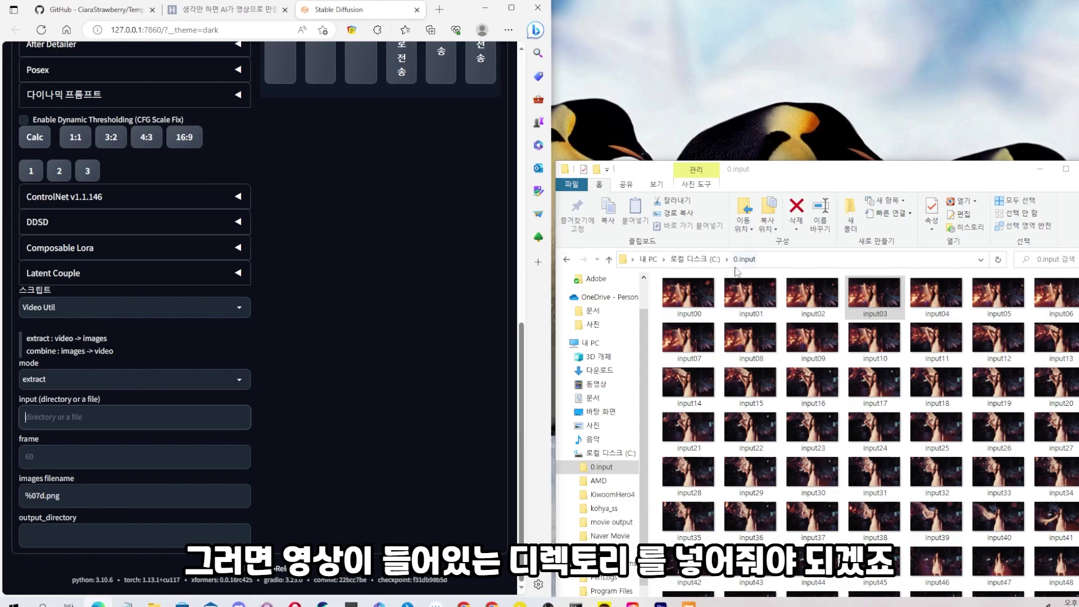
left_click(697, 260)
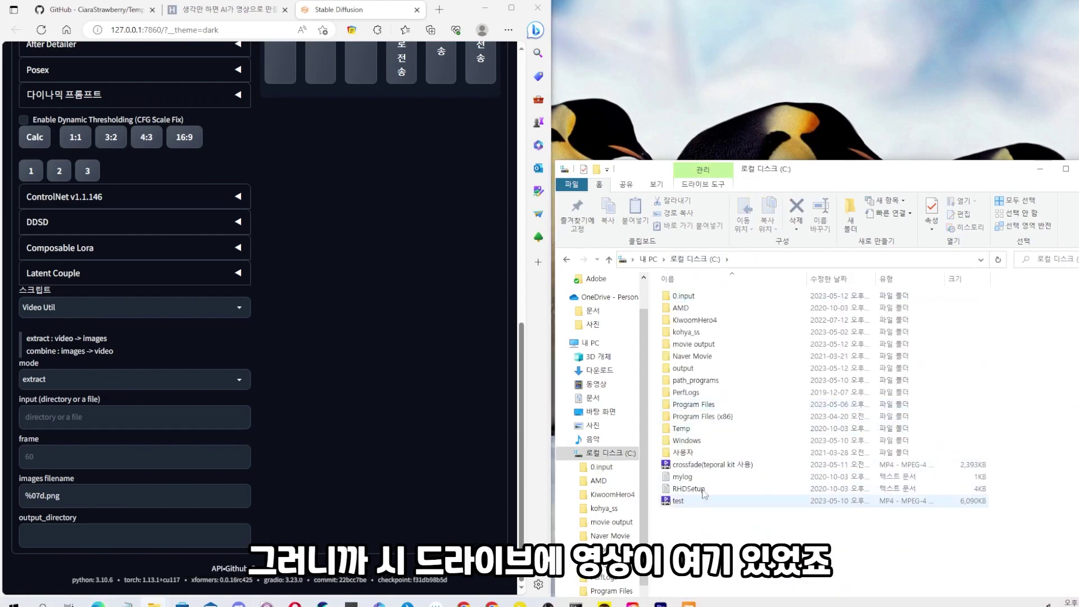
left_click(745, 261)
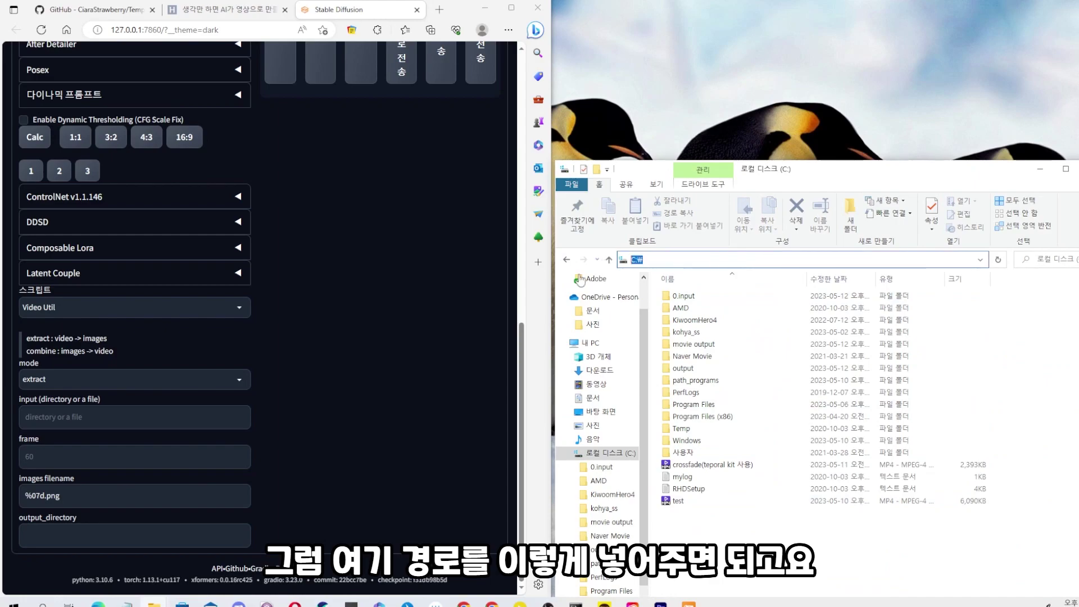
left_click(147, 414)
type("C:\\")
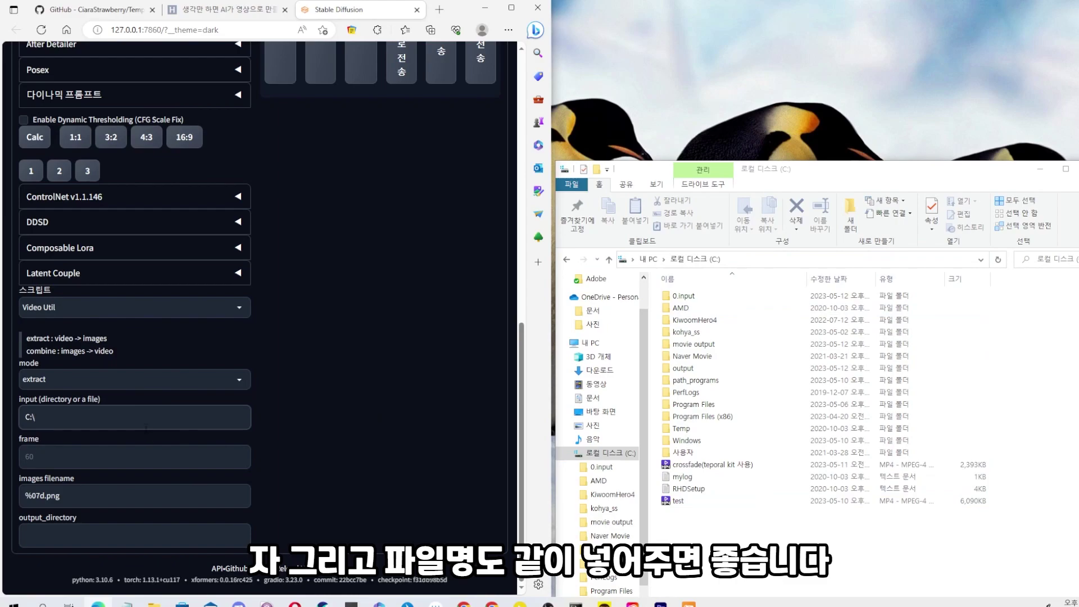
type("test.mp4")
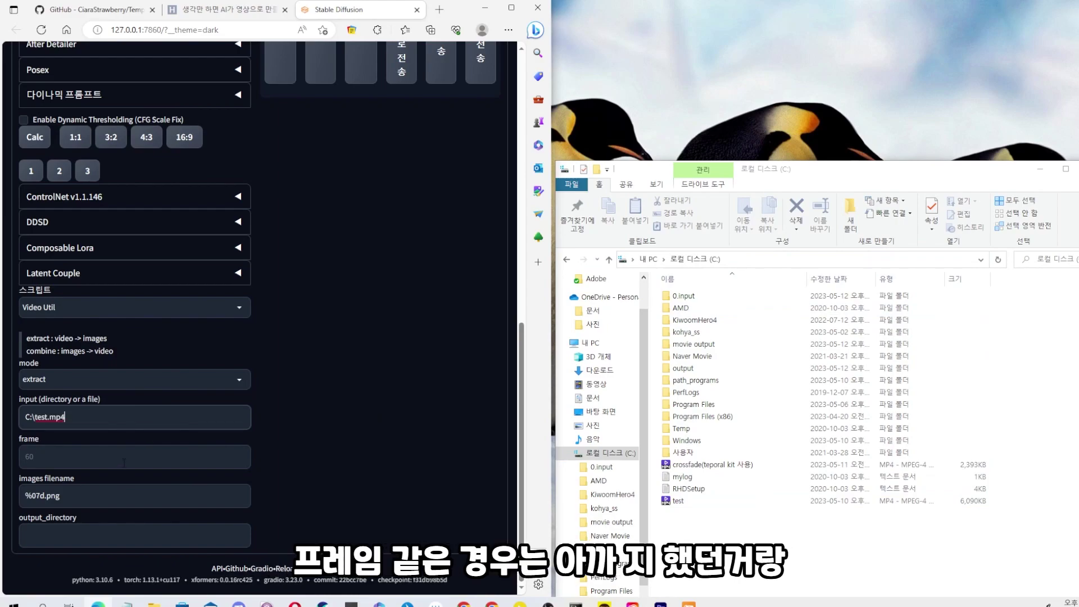
Set the Video Util frame value to 60 and keep %07d.png as the images filename.
left_click(123, 462)
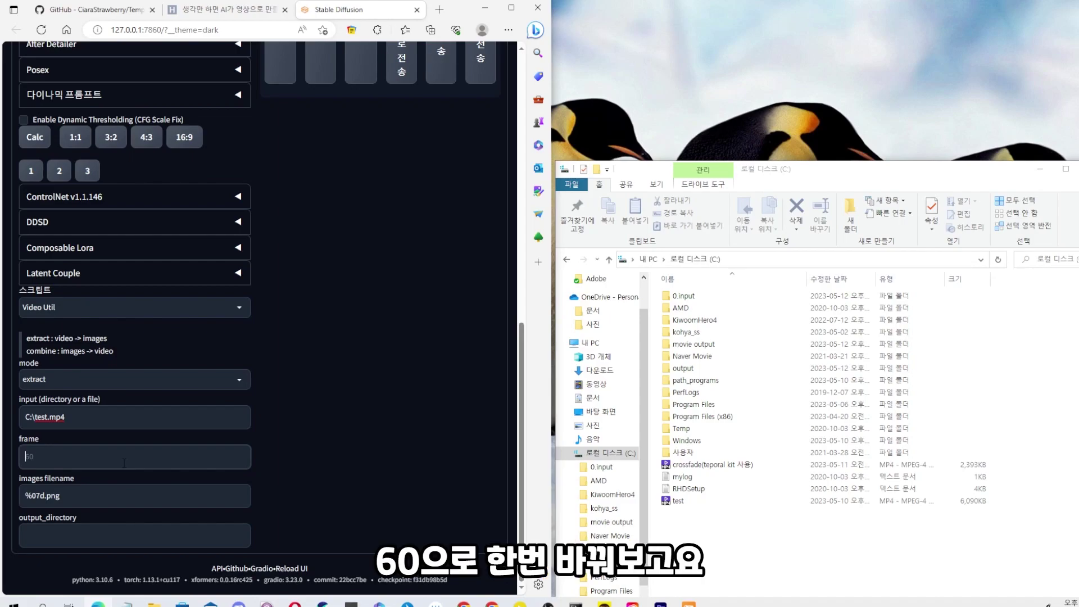
left_click(101, 503)
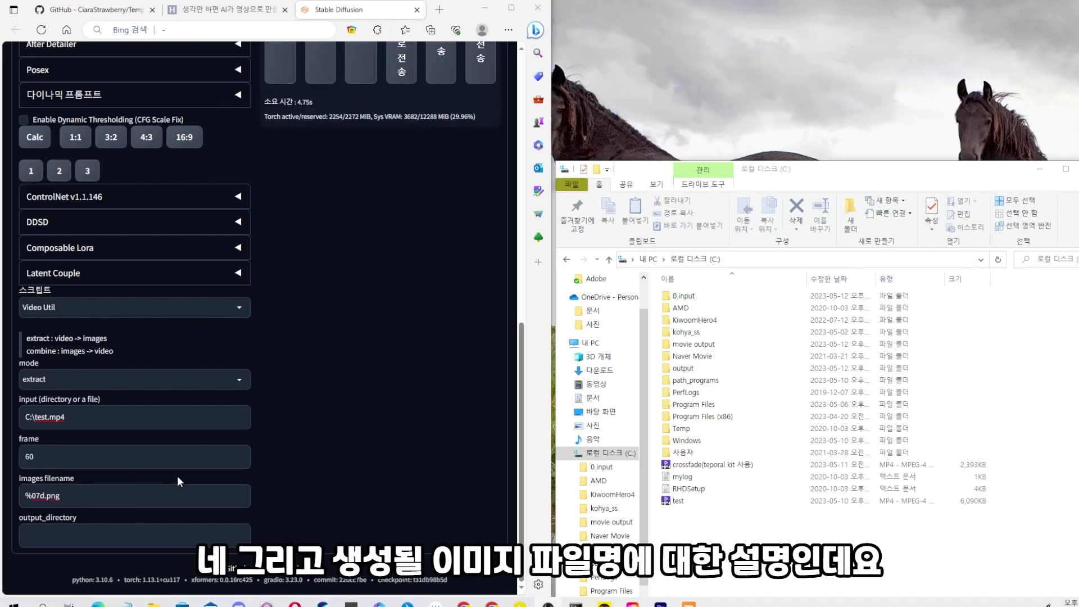
left_click(93, 499)
left_click_drag(67, 497, 12, 501)
left_click(43, 496)
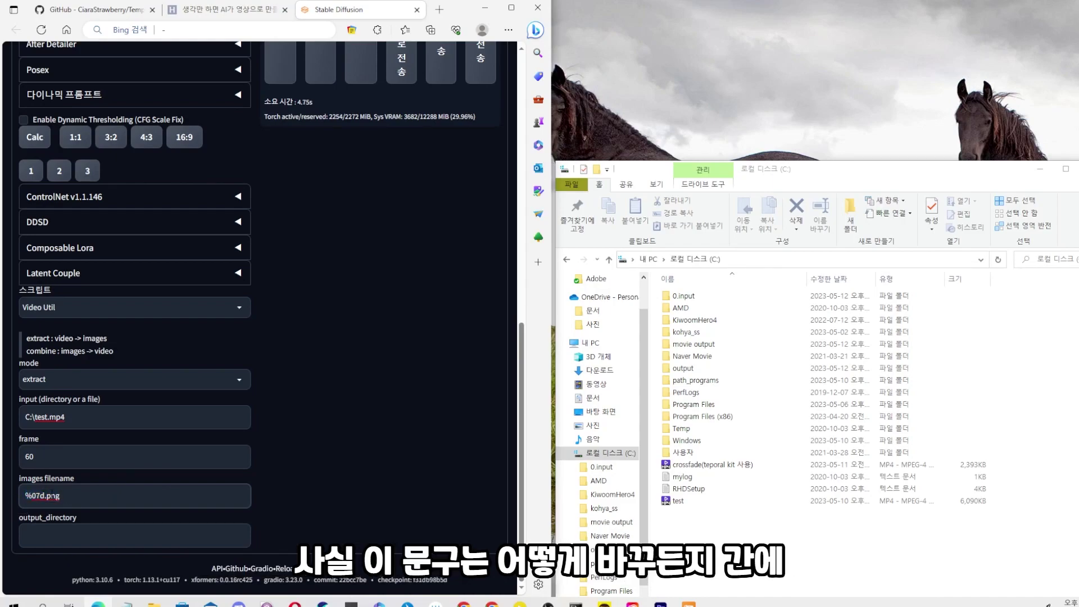
left_click(84, 495)
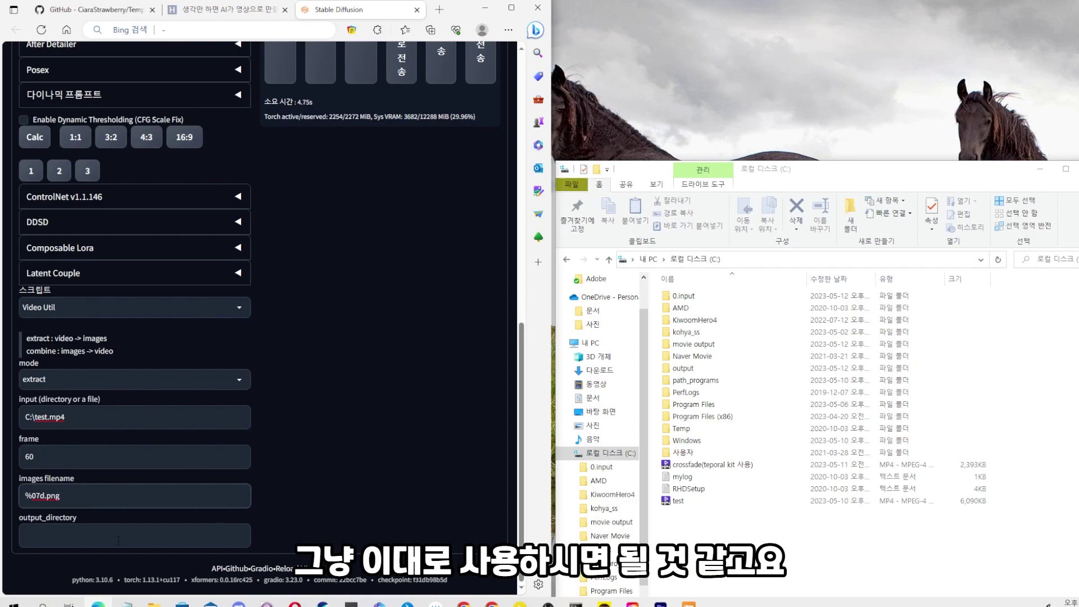
Create a folder named ouput1 on drive C for the extracted images and open it.
left_click(85, 538)
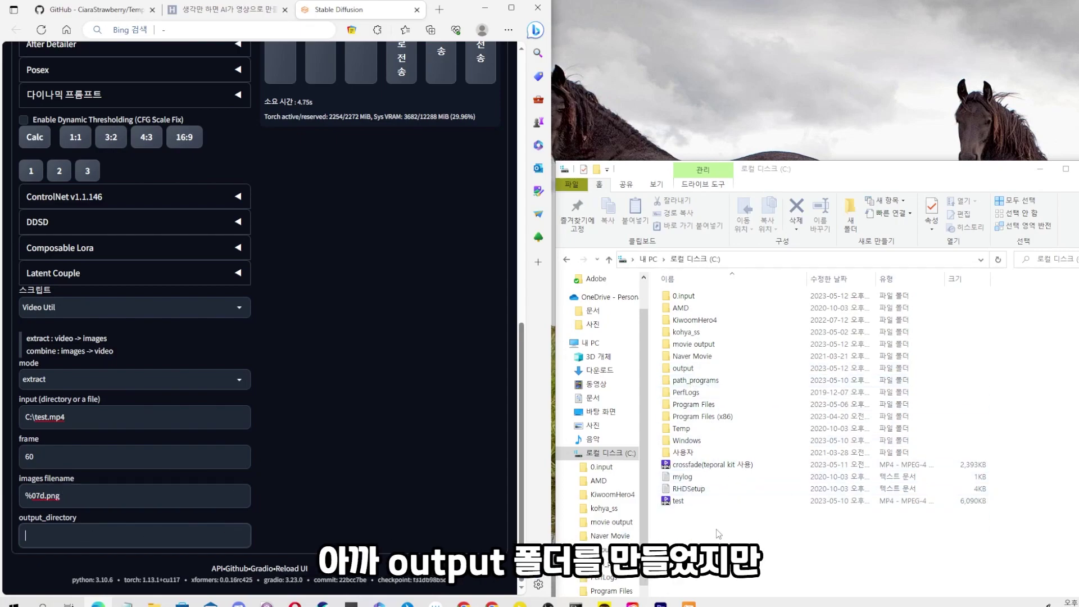
right_click(716, 307)
left_click(663, 311)
type("ouput1")
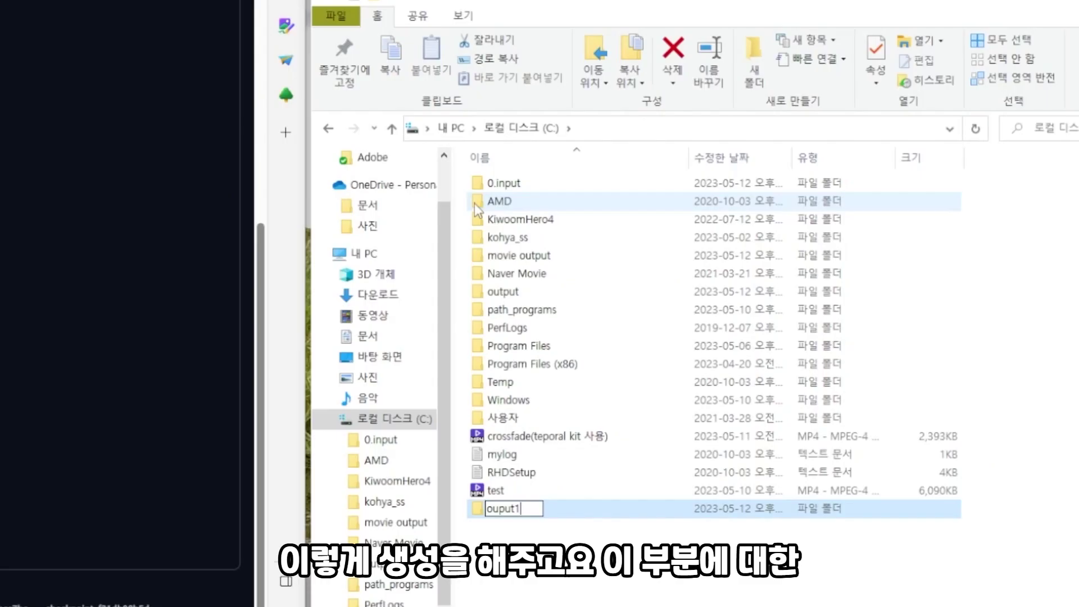
key("Return")
double_click(509, 508)
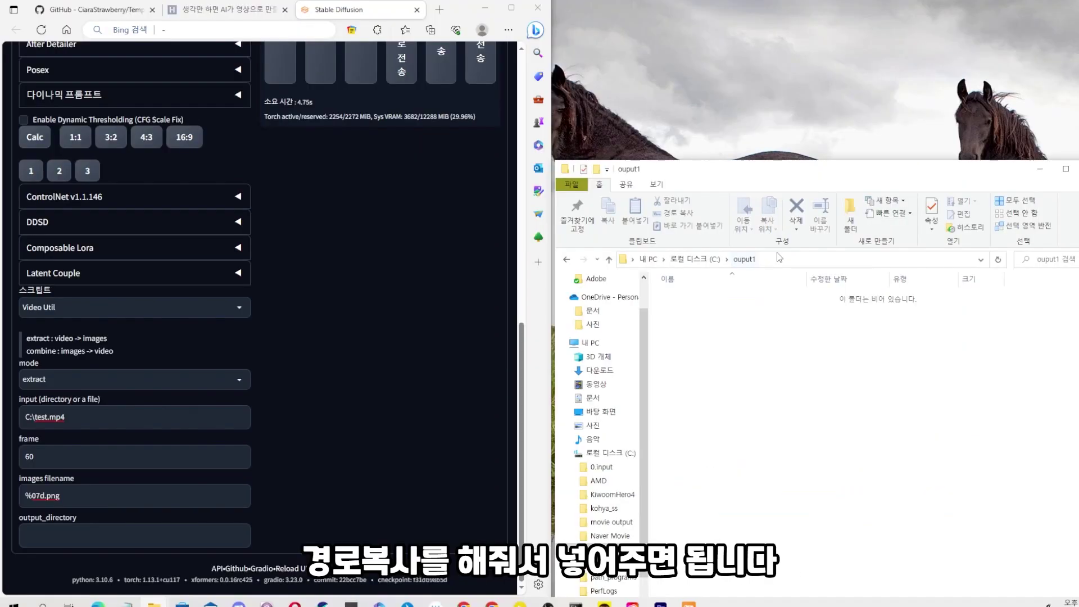
Set the Video Util output directory to C:\ouput1, copying the folder's path from File Explorer.
left_click(779, 258)
key("ctrl+c")
left_click(143, 529)
key("ctrl+v")
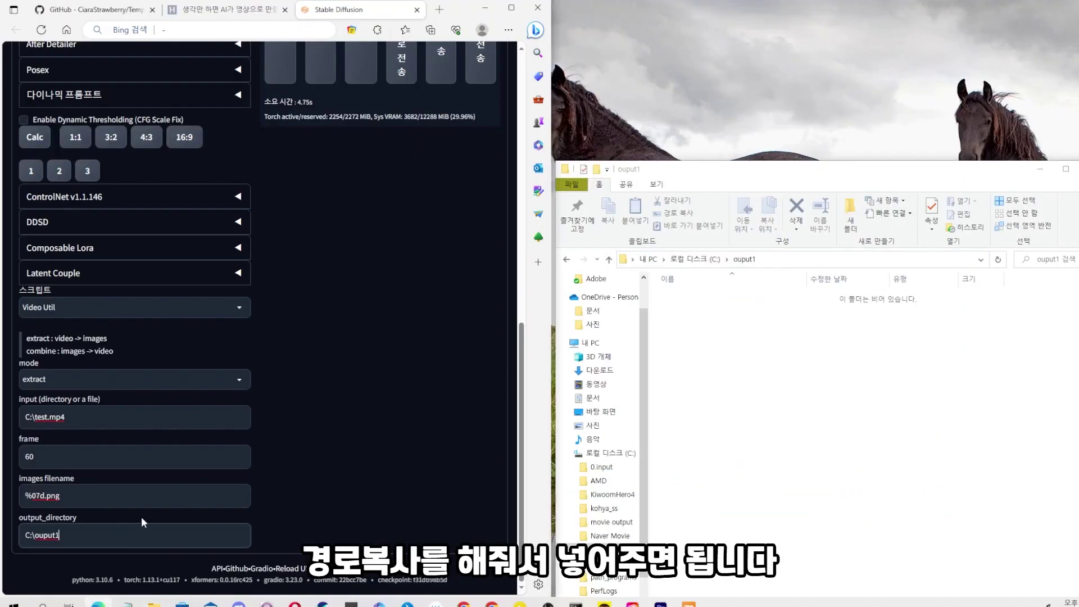
Generate the extracted images from test.mp4 with the current Video Util settings.
scroll(392, 446, "up", 8)
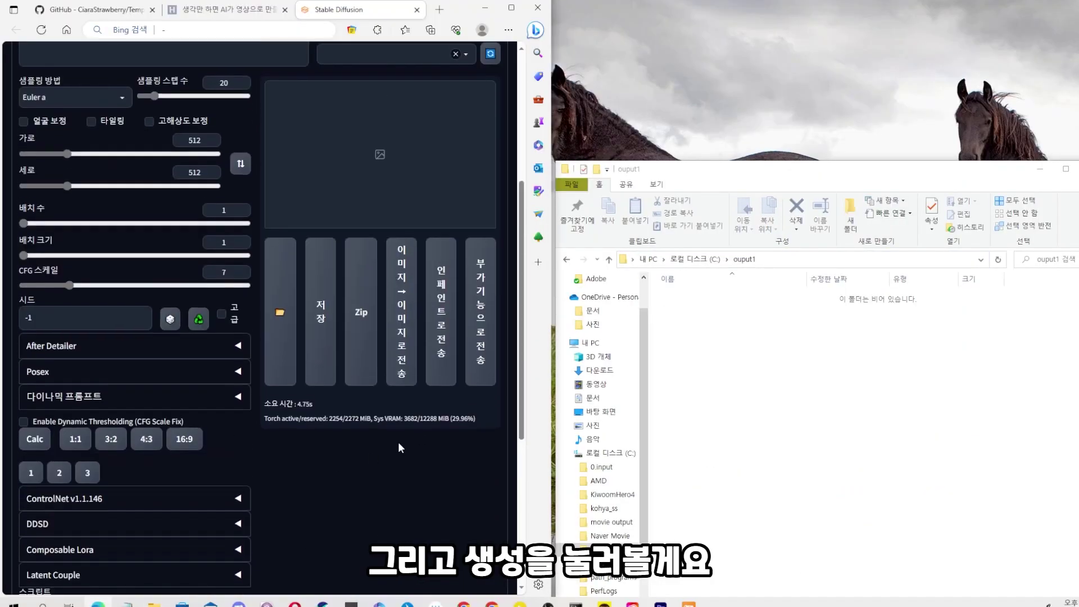
left_click(436, 108)
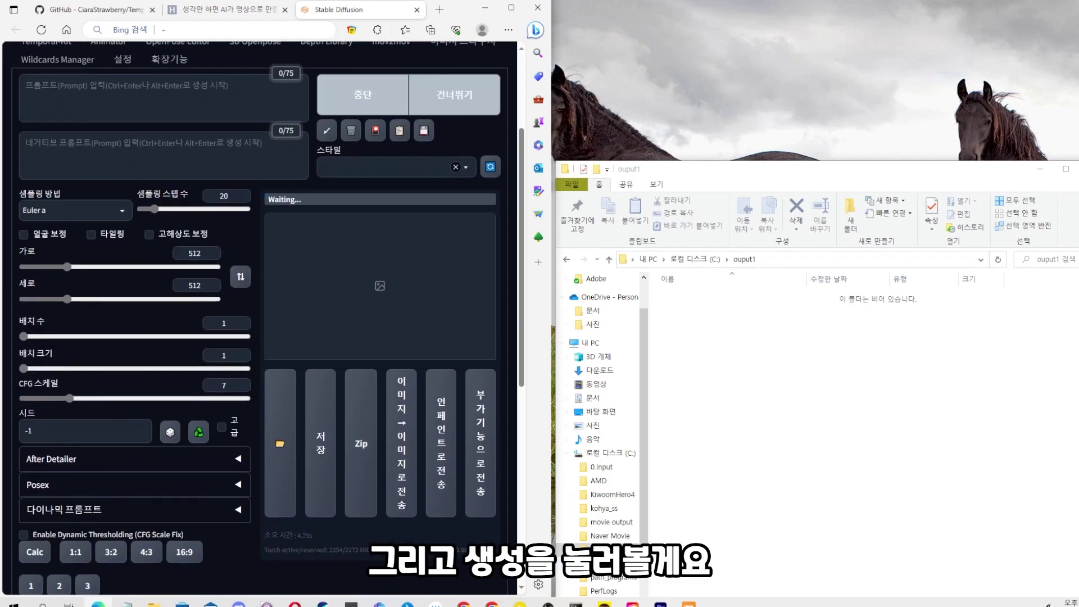
scroll(436, 108, "down", 5)
scroll(259, 315, "down", 2)
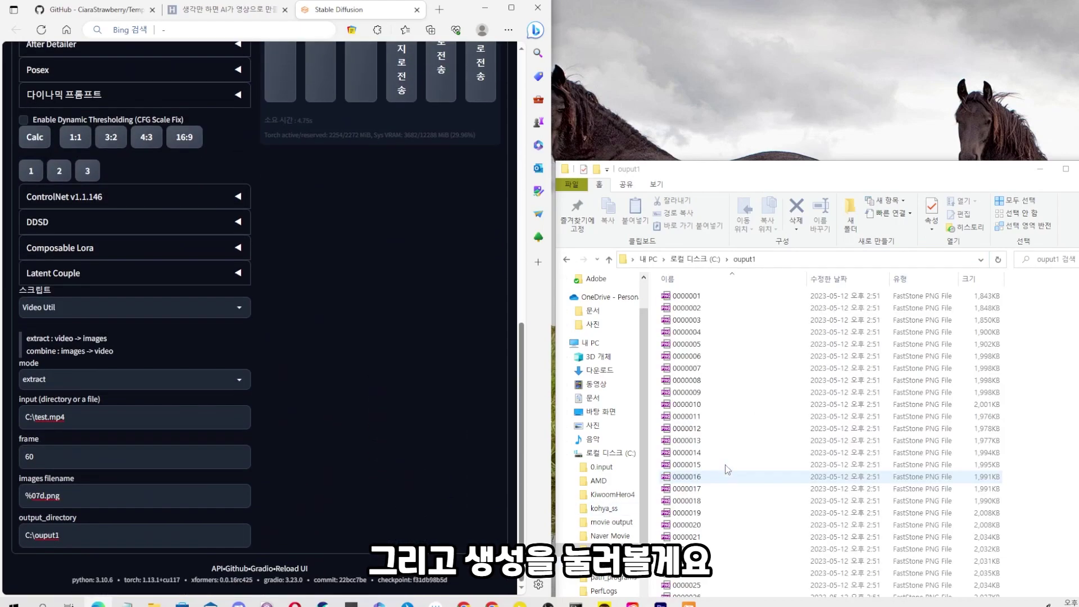
View the first extracted image, look through the frames in the ouput1 folder and return to drive C.
left_click(687, 298)
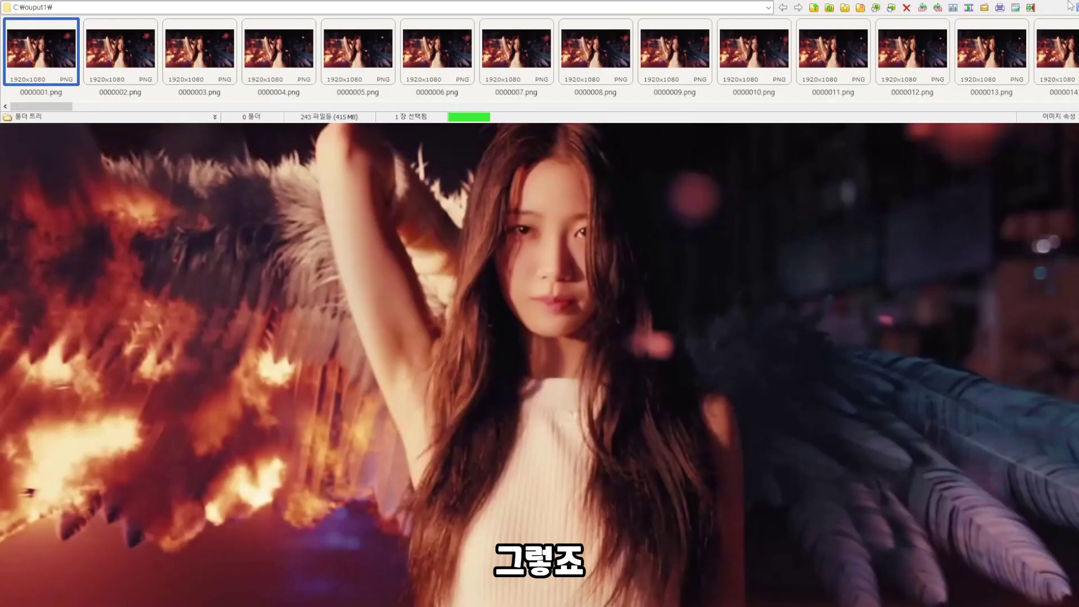
key("Escape")
left_click(1035, 303)
scroll(1038, 302, "down", 10)
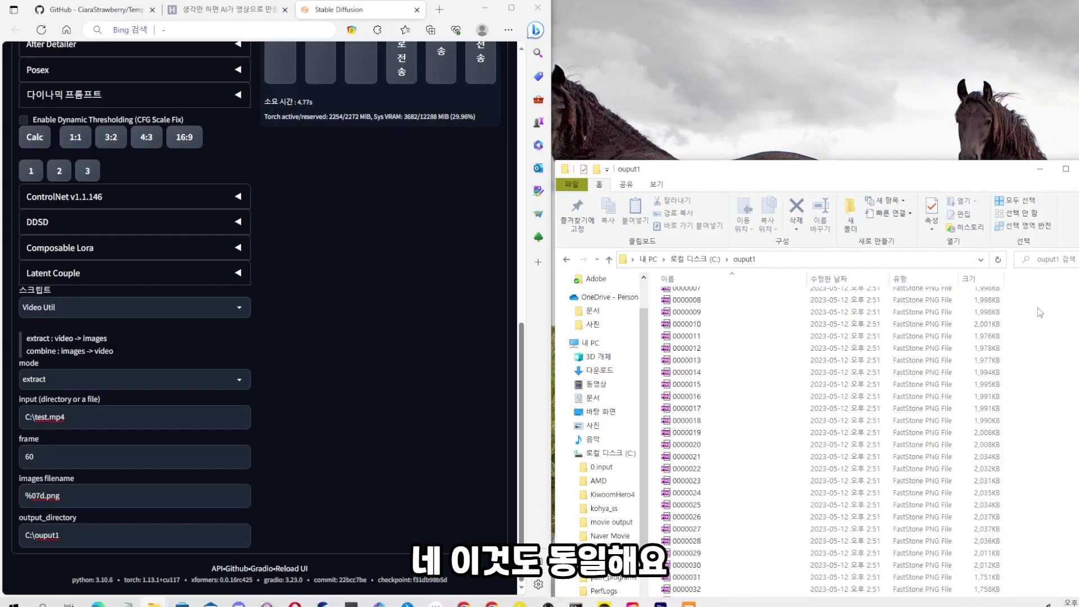
left_click_drag(953, 169, 943, 56)
scroll(972, 228, "down", 20)
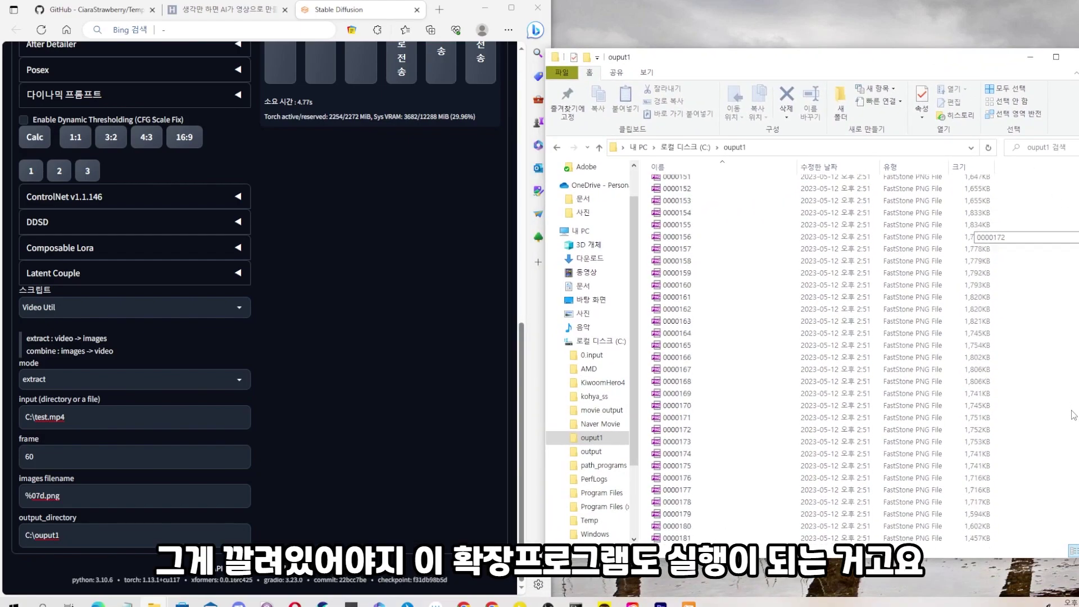
scroll(955, 236, "up", 20)
left_click_drag(871, 63, 874, 96)
scroll(705, 193, "up", 4, "ctrl")
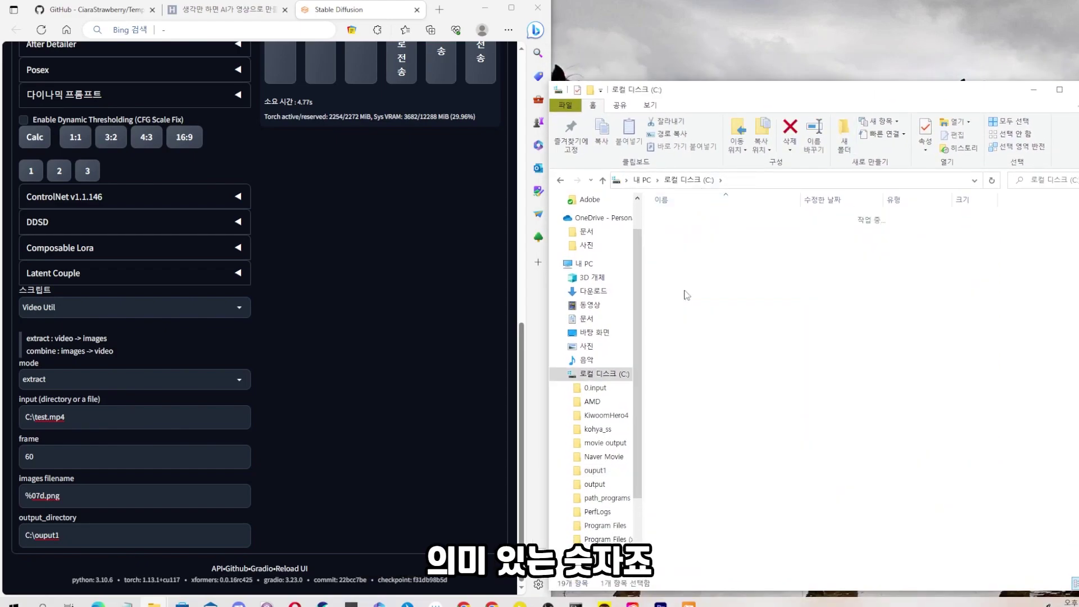
left_click(561, 181)
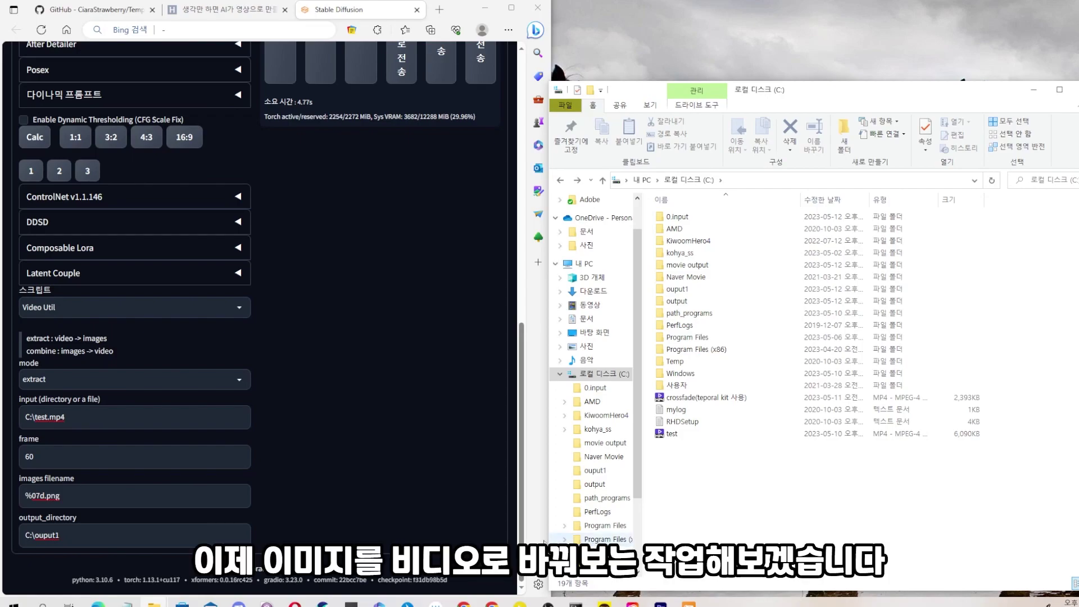
Set the Video Util mode to combine.
left_click(99, 362)
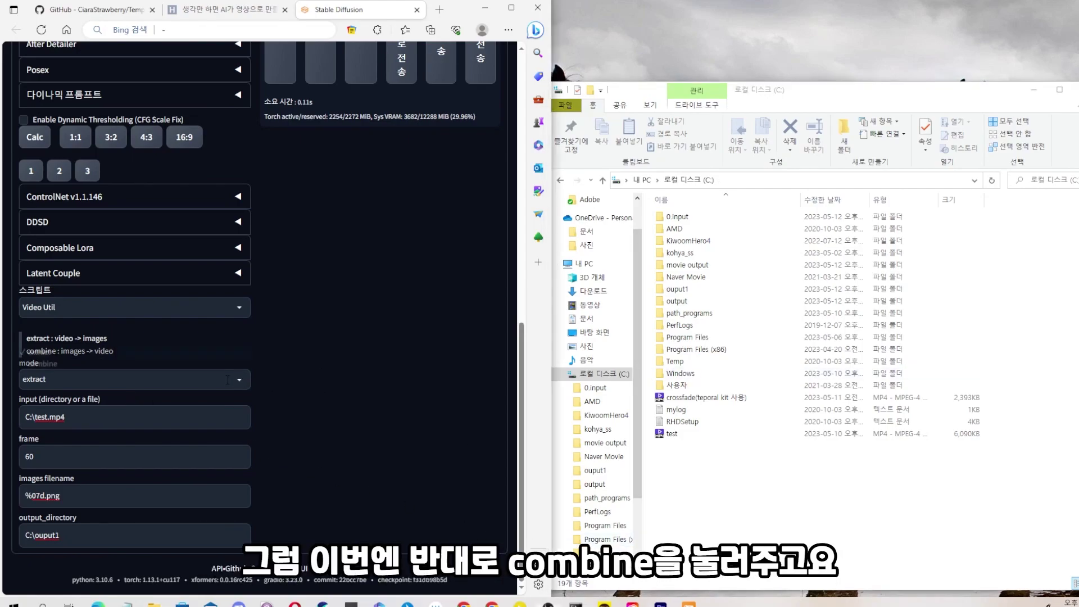
left_click(78, 382)
left_click(57, 365)
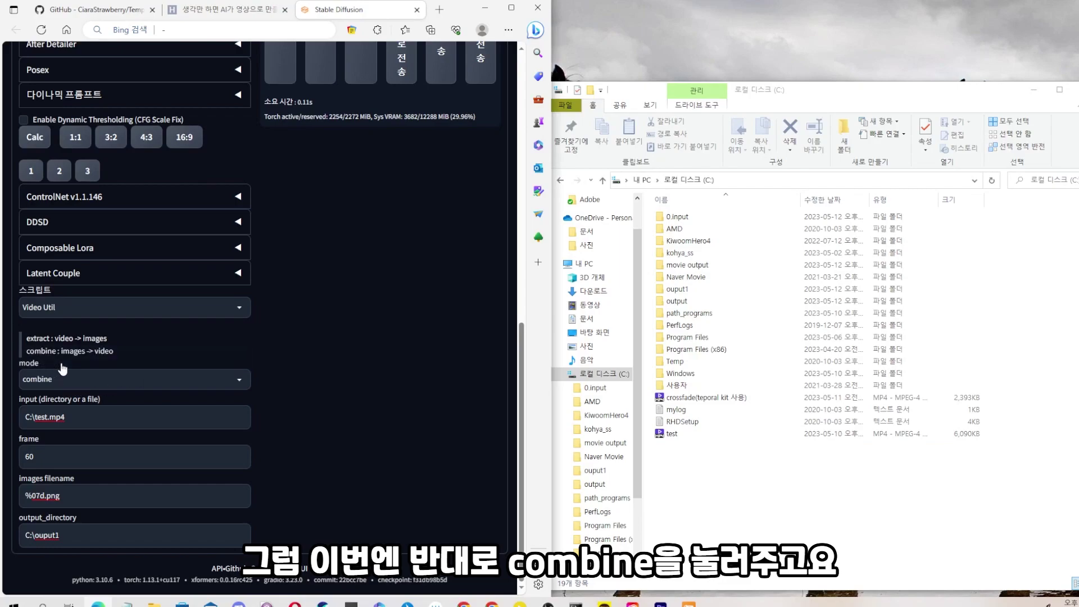
Set the Video Util input to the C:\0.input folder and the images filename to input%02d.png.
left_click_drag(66, 417, 23, 418)
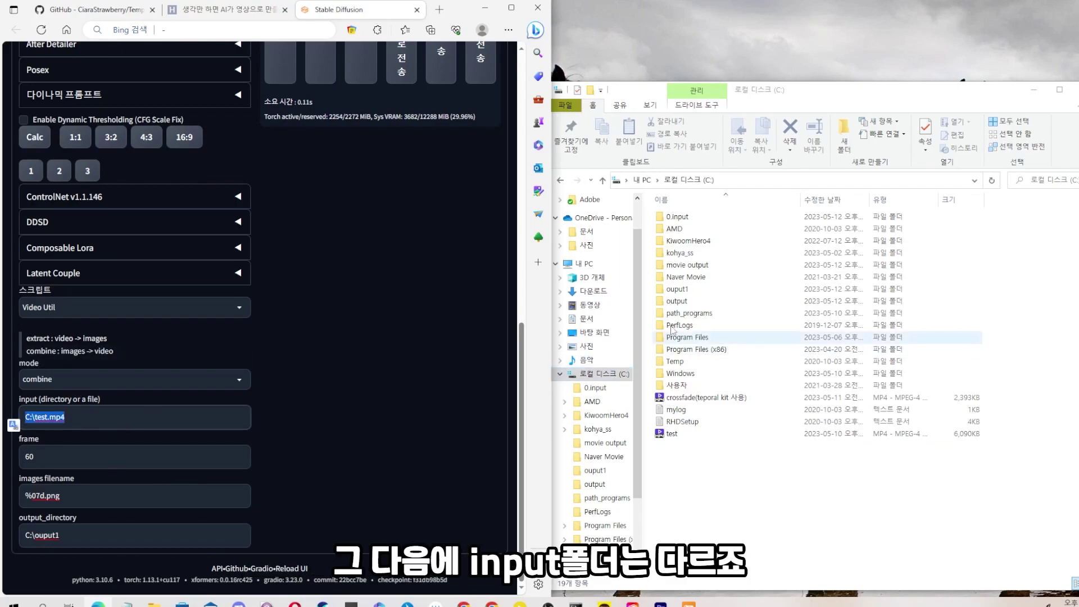
key("BackSpace")
double_click(678, 217)
left_click(814, 181)
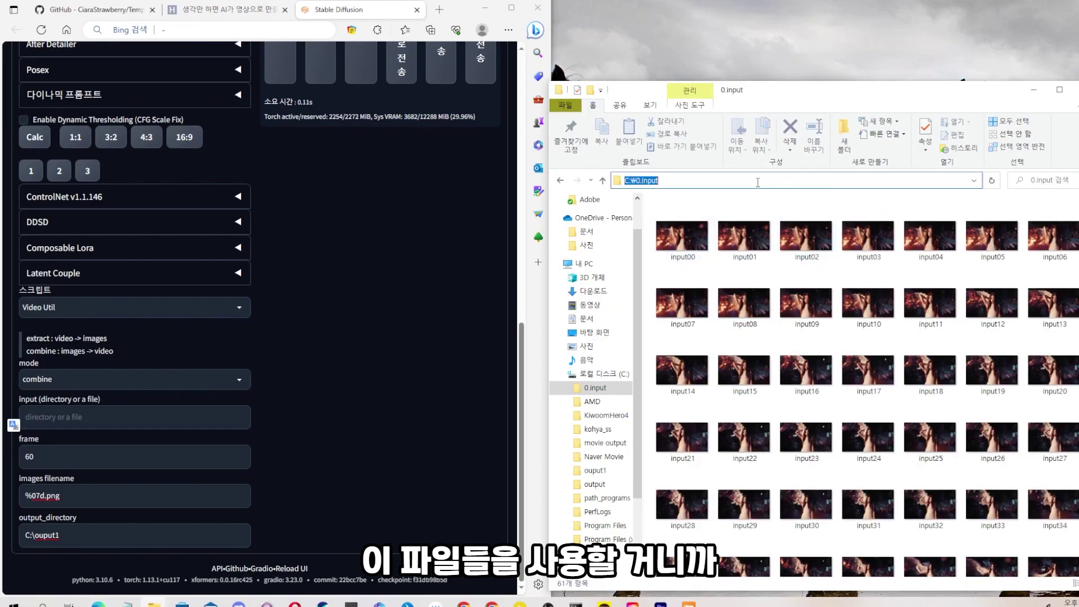
left_click(96, 417)
key("ctrl+v")
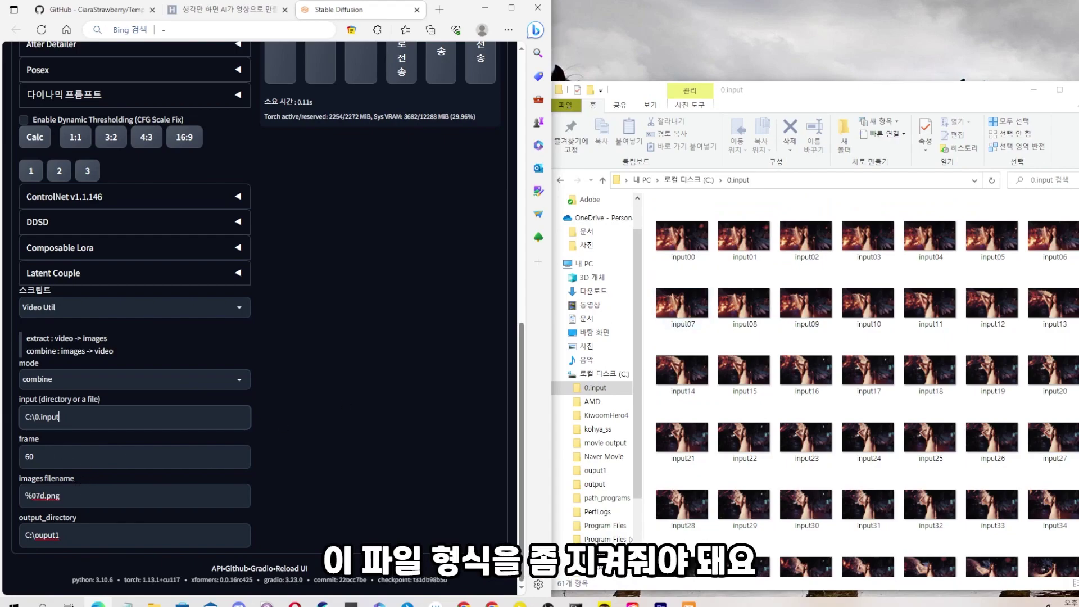
left_click(32, 496)
type("input")
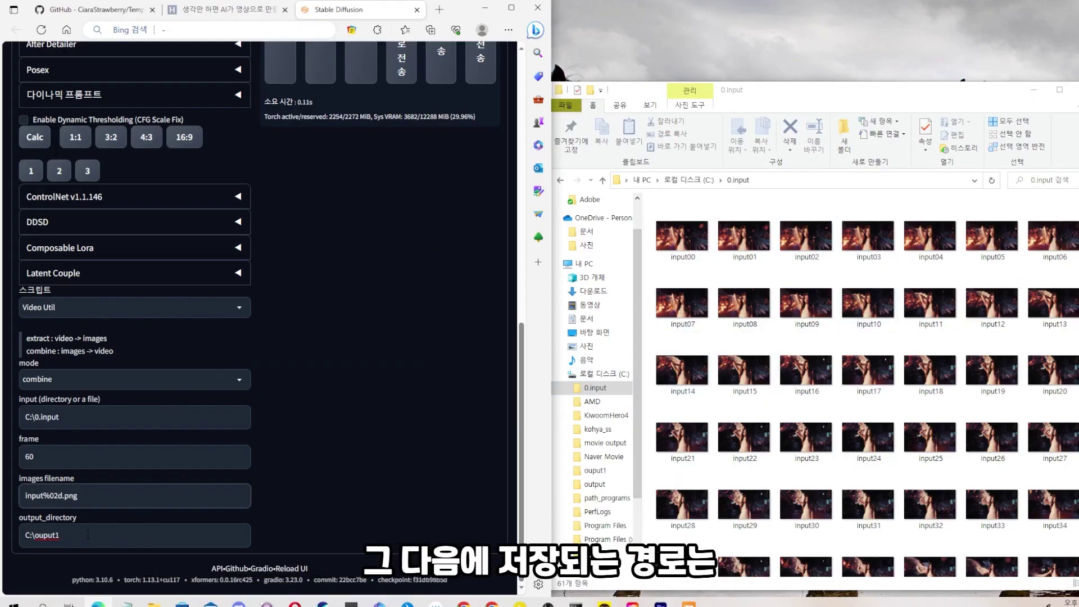
Create a folder named o2 on drive C and set the Video Util output directory to C:\o2.
left_click(689, 180)
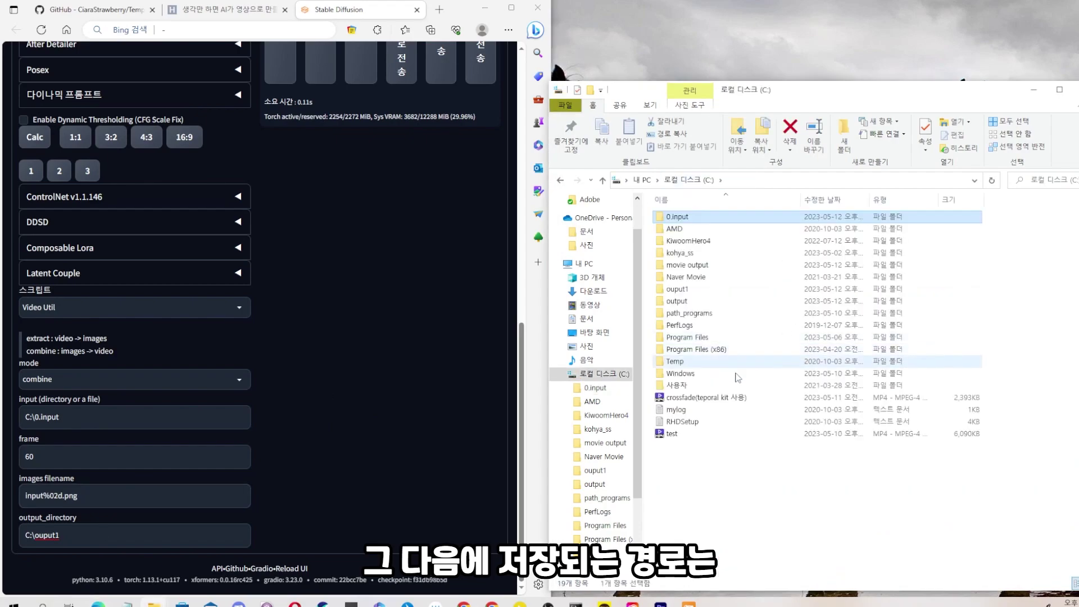
right_click(742, 479)
mouse_move(753, 467)
left_click(663, 259)
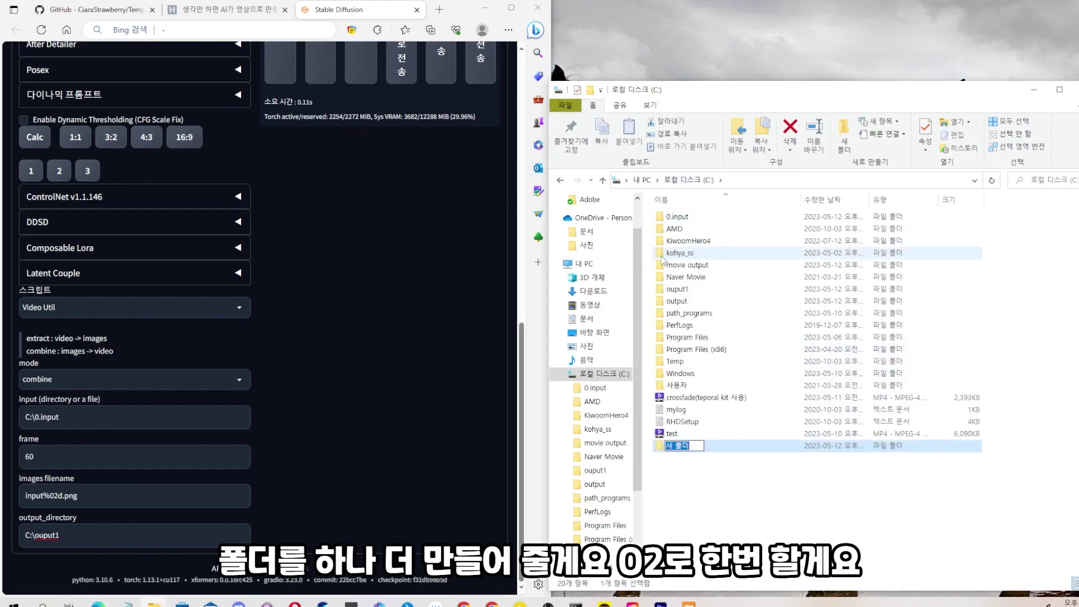
type("o2")
key("Return")
left_click(72, 534)
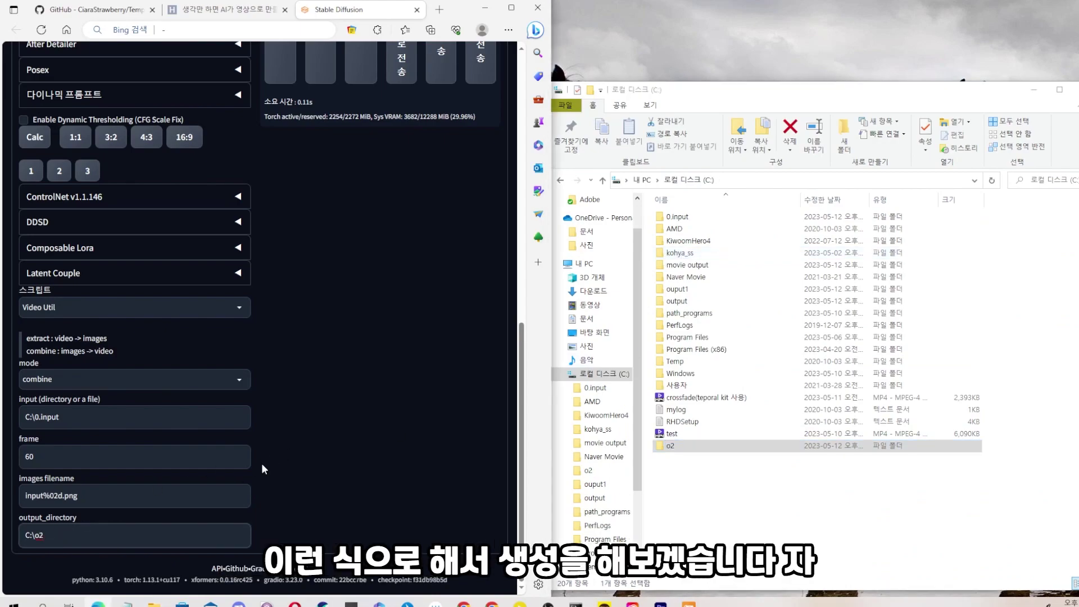
Generate the combined video and open the o2 folder on drive C.
scroll(72, 534, "up", 15)
left_click(399, 266)
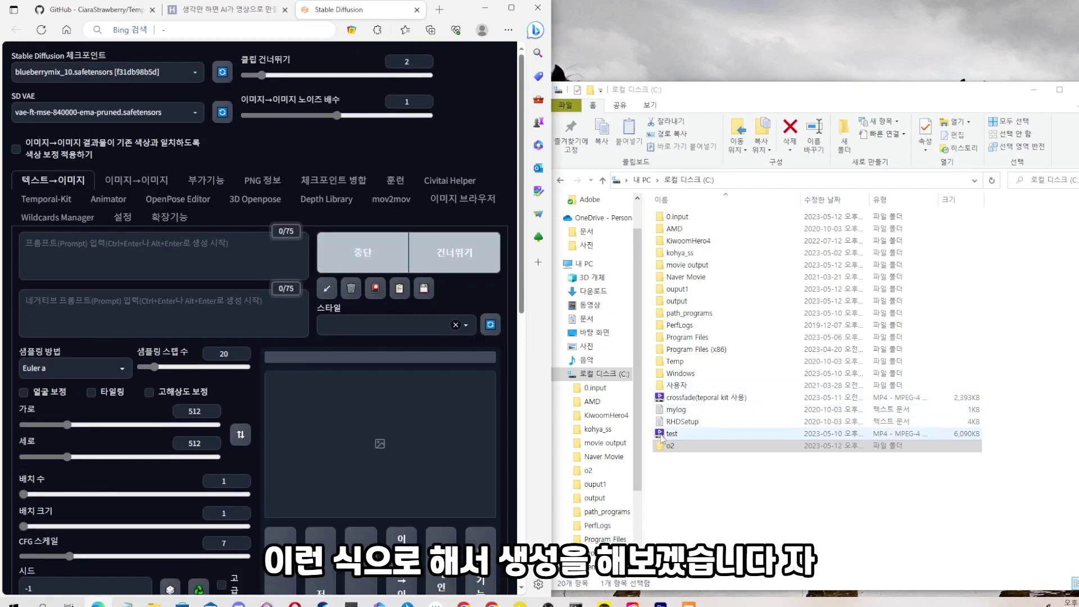
double_click(672, 447)
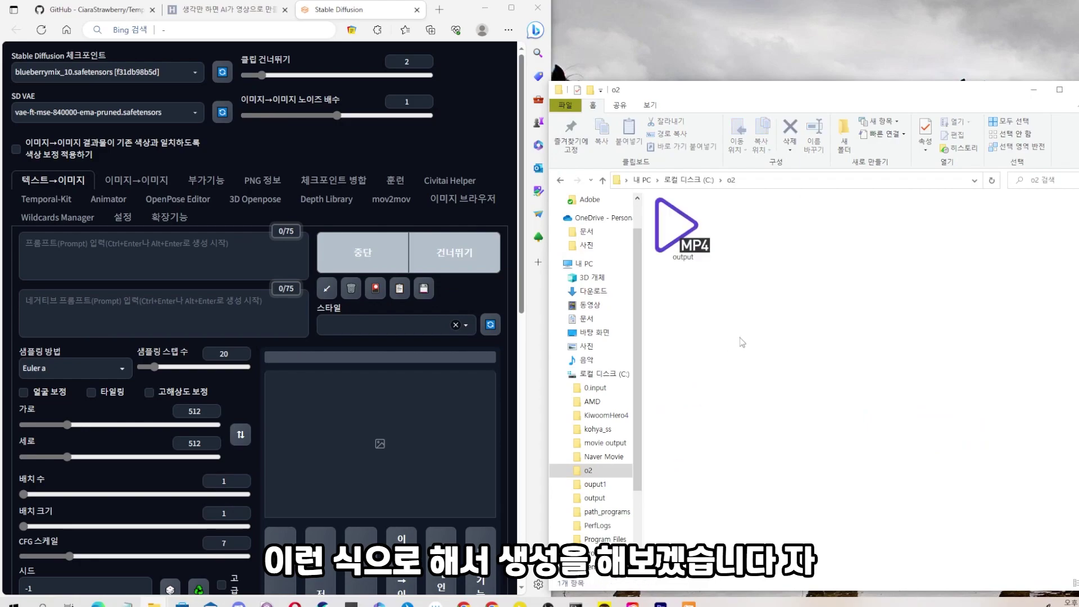
Review the Video Util combine settings and play the output video in the o2 folder.
scroll(447, 336, "down", 15)
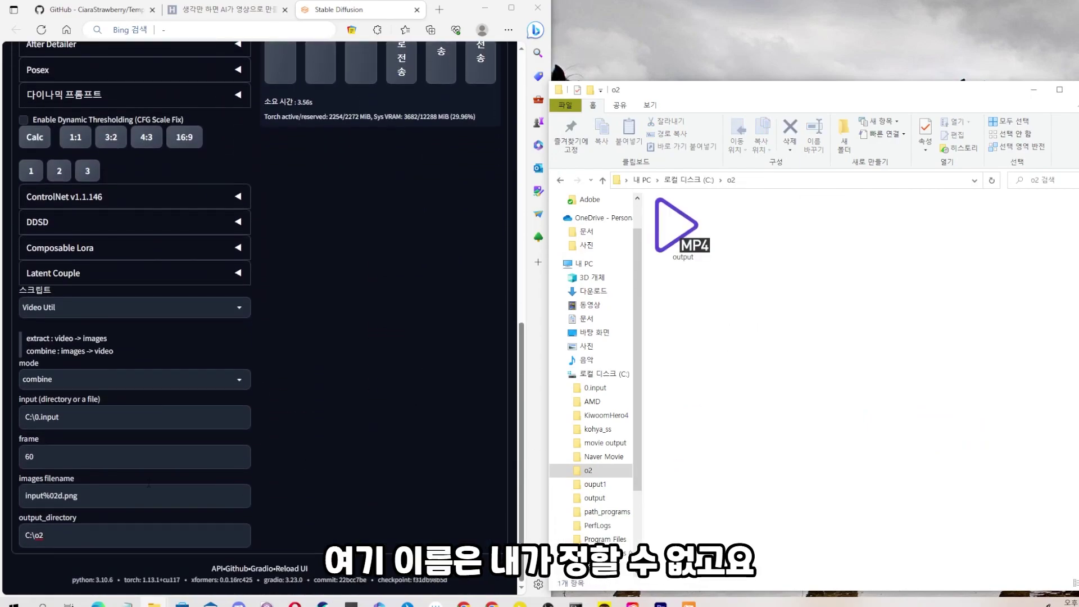
left_click(668, 236)
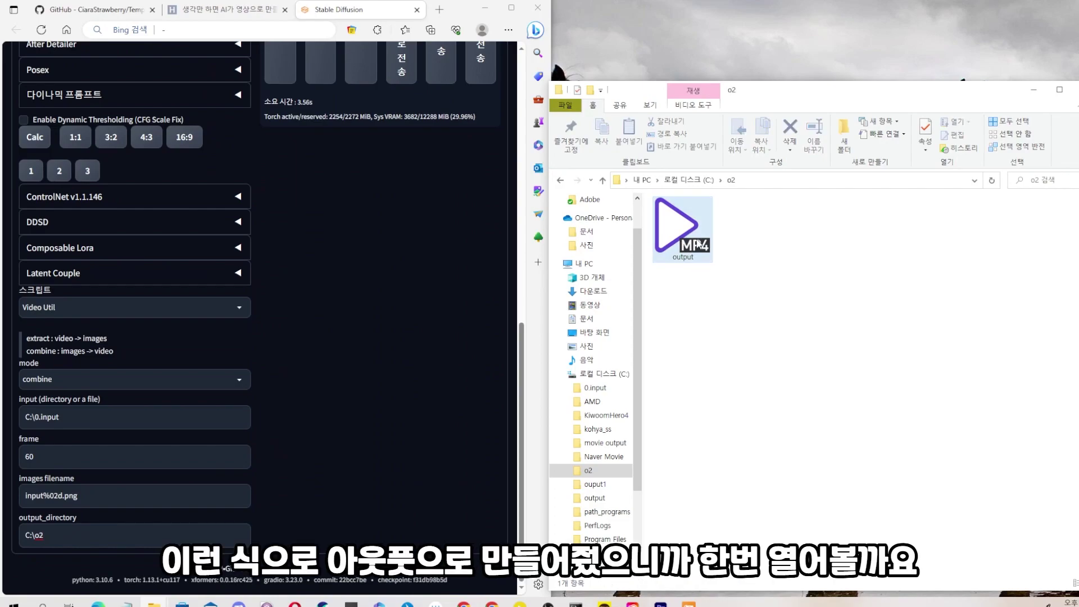
double_click(676, 236)
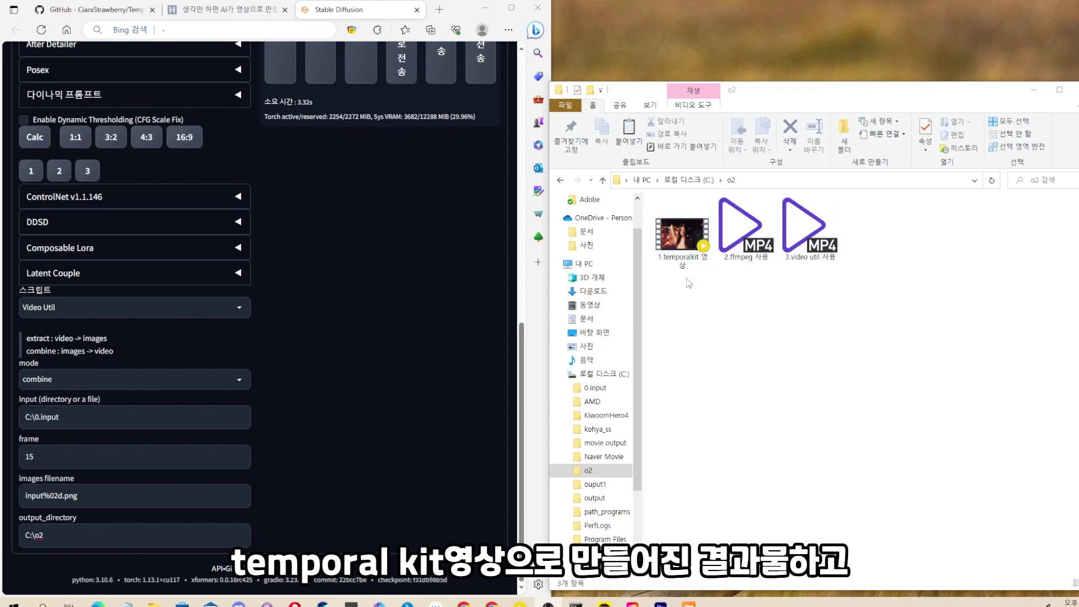
left_click(743, 260)
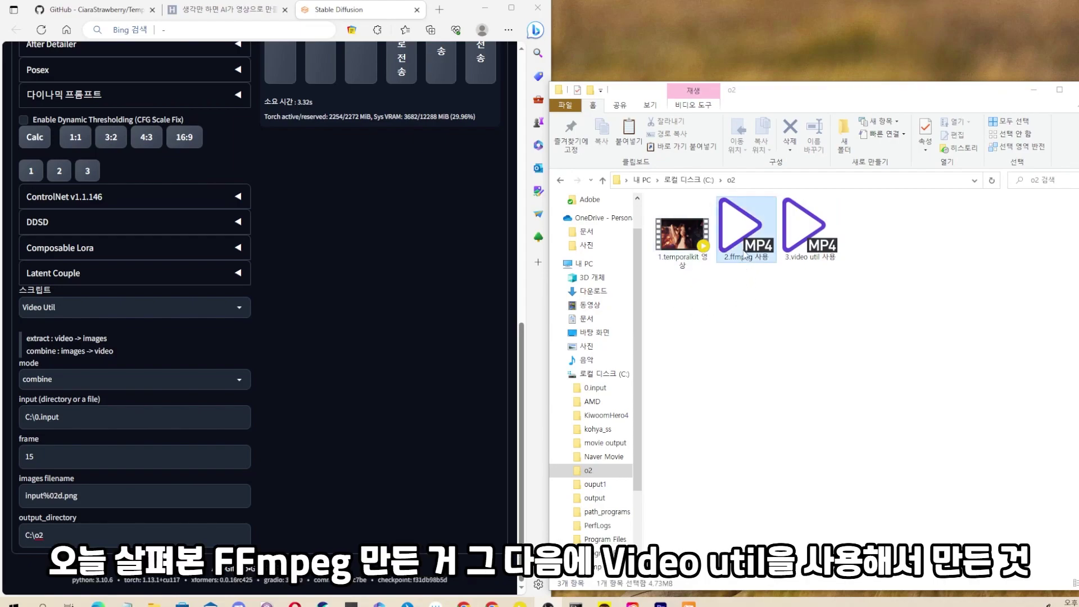
left_click(805, 258)
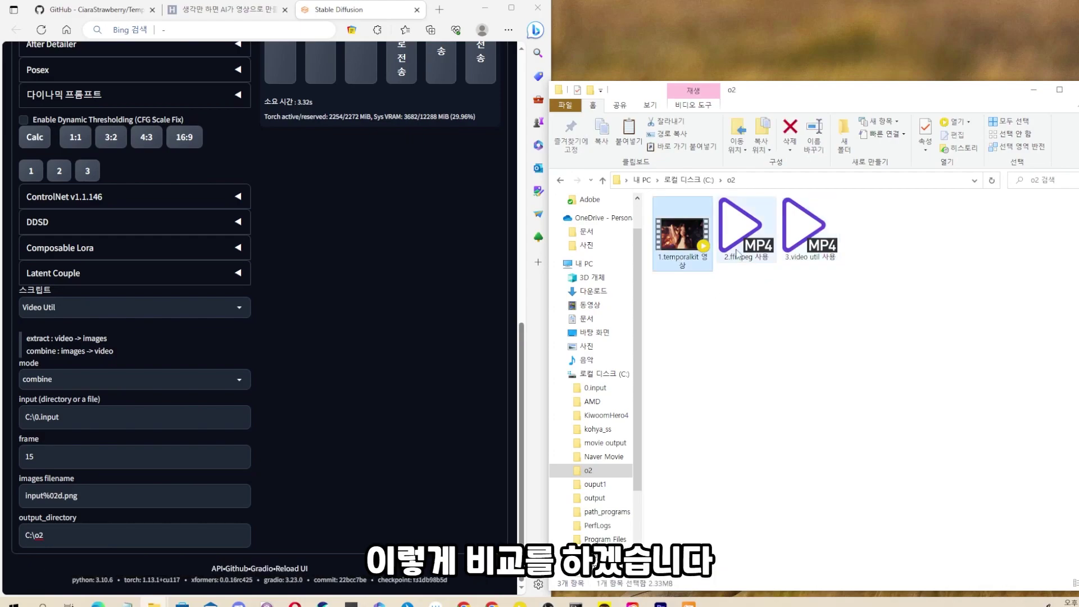
left_click(703, 253)
left_click(738, 260)
left_click(805, 250)
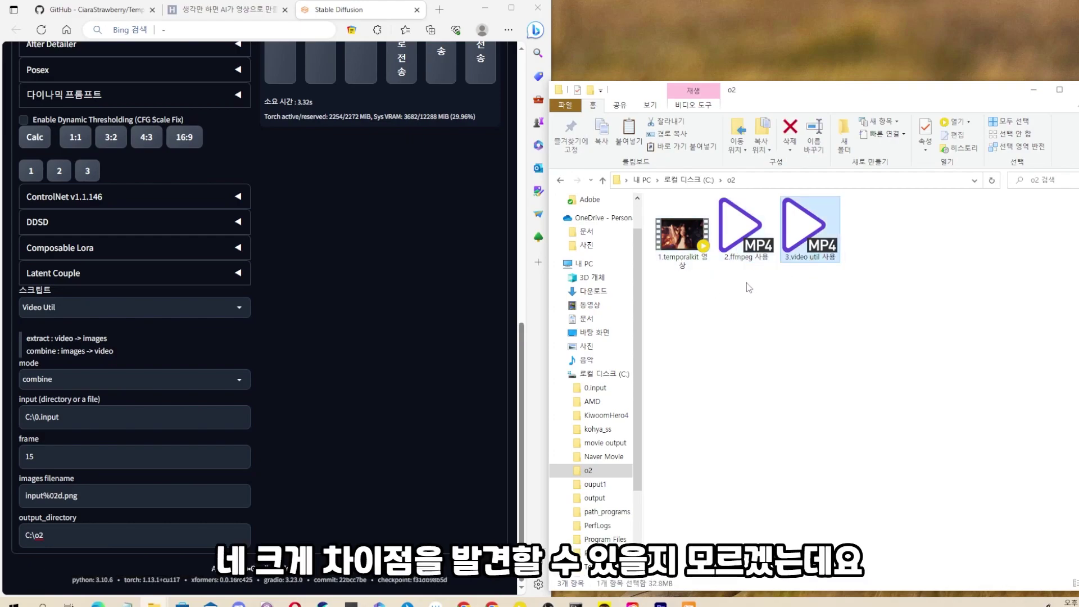
left_click(696, 268)
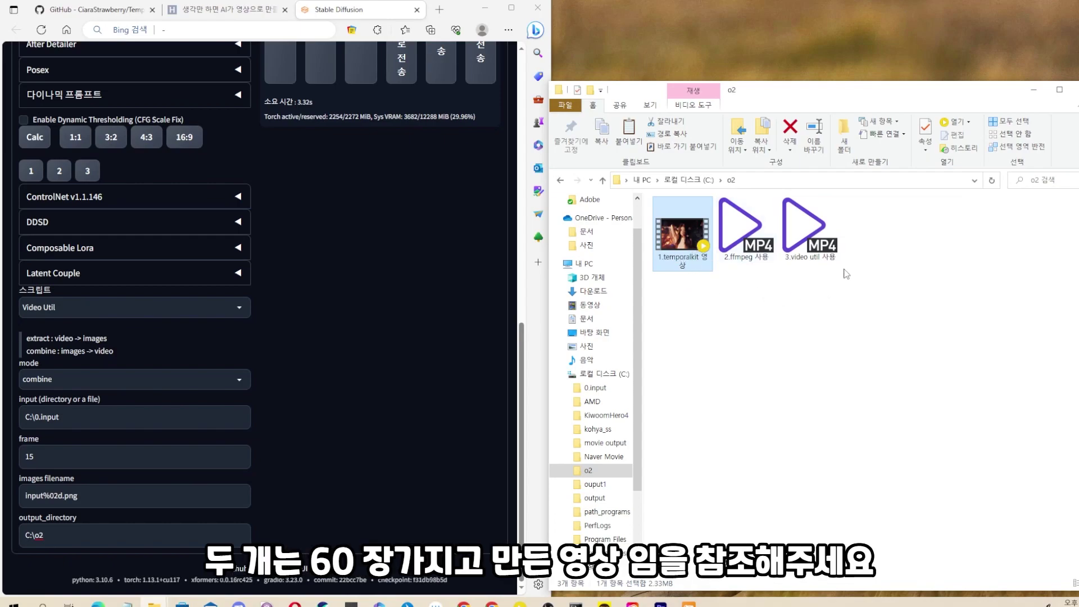
left_click_drag(842, 293, 759, 247)
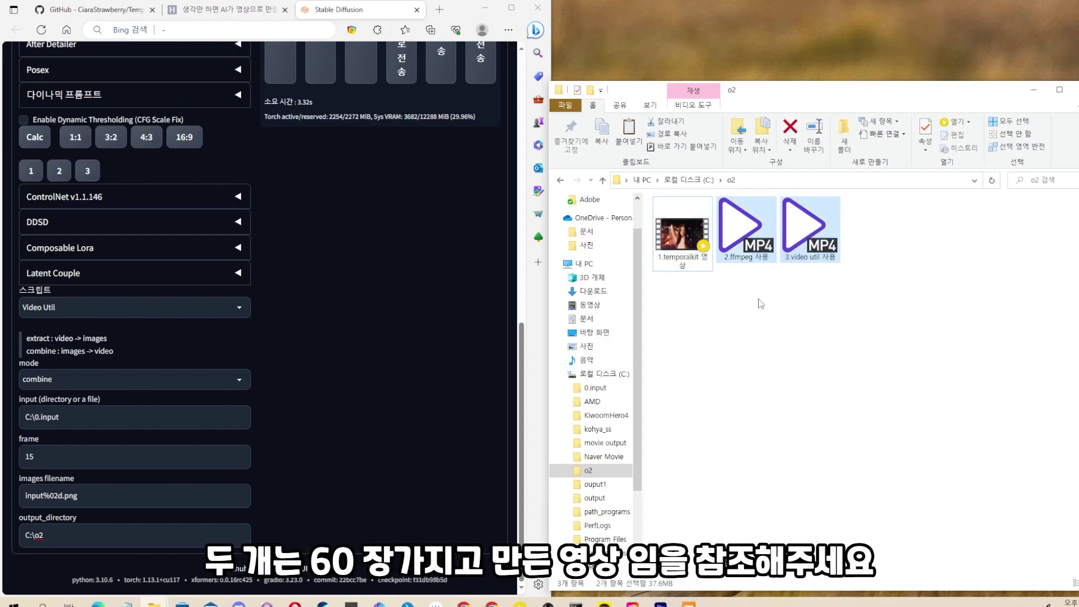
Compare the videos 1.temporalkit 영상, 2.ffmpeg 사용 and 3.video util 사용 by playing each one full screen.
double_click(687, 247)
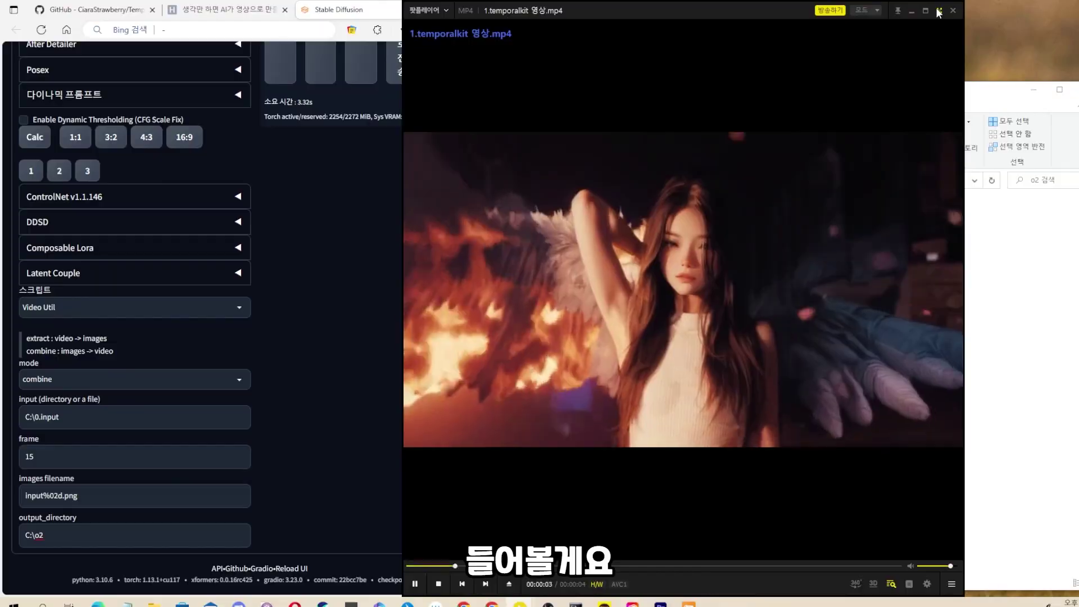
left_click(939, 10)
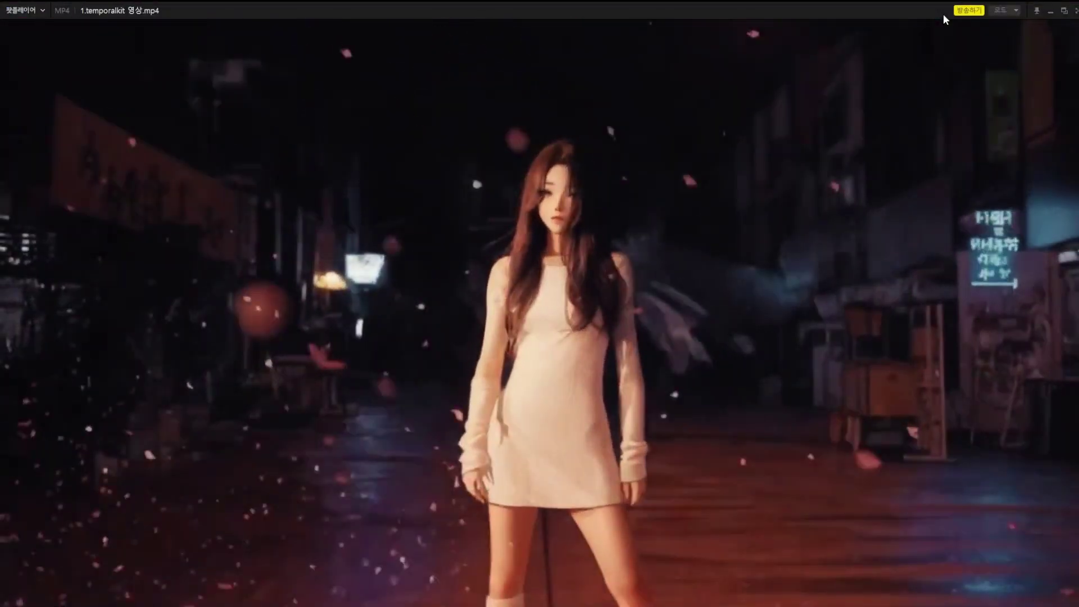
key("Escape")
left_click_drag(745, 228, 608, 186)
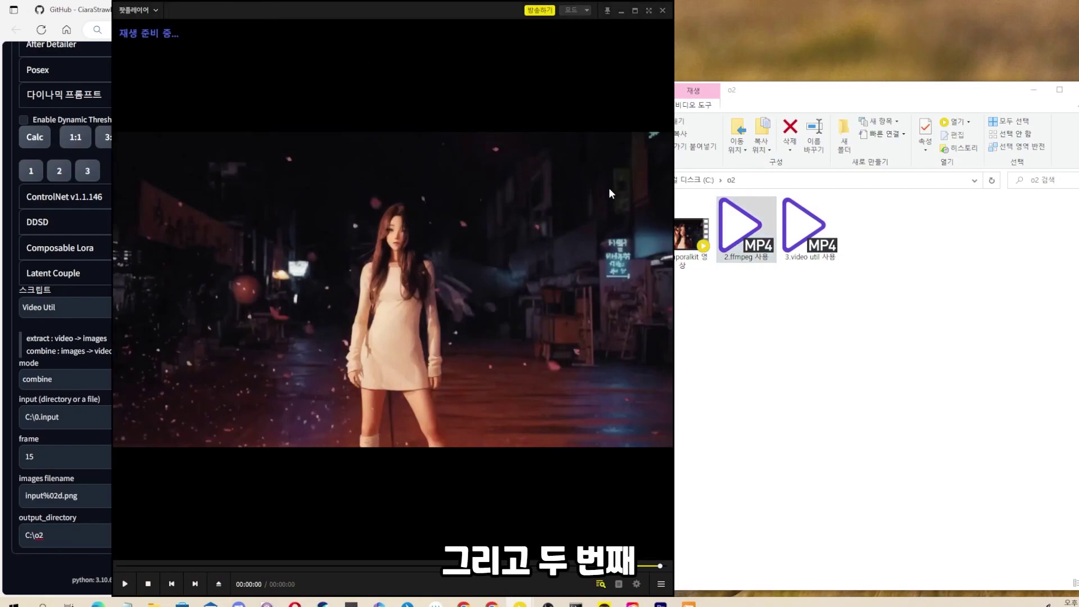
left_click(649, 11)
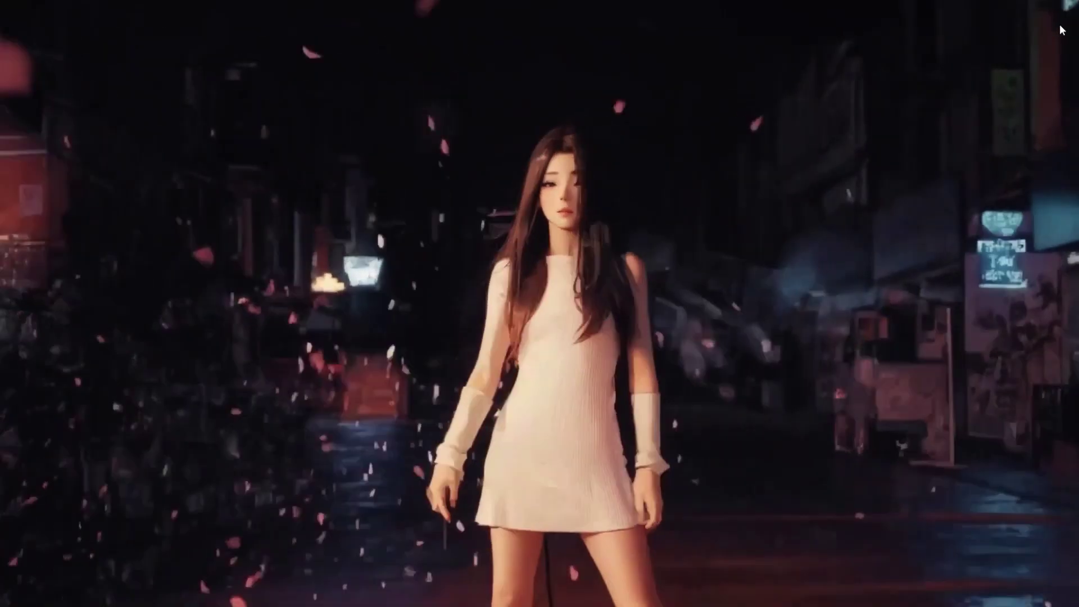
double_click(652, 12)
left_click(651, 12)
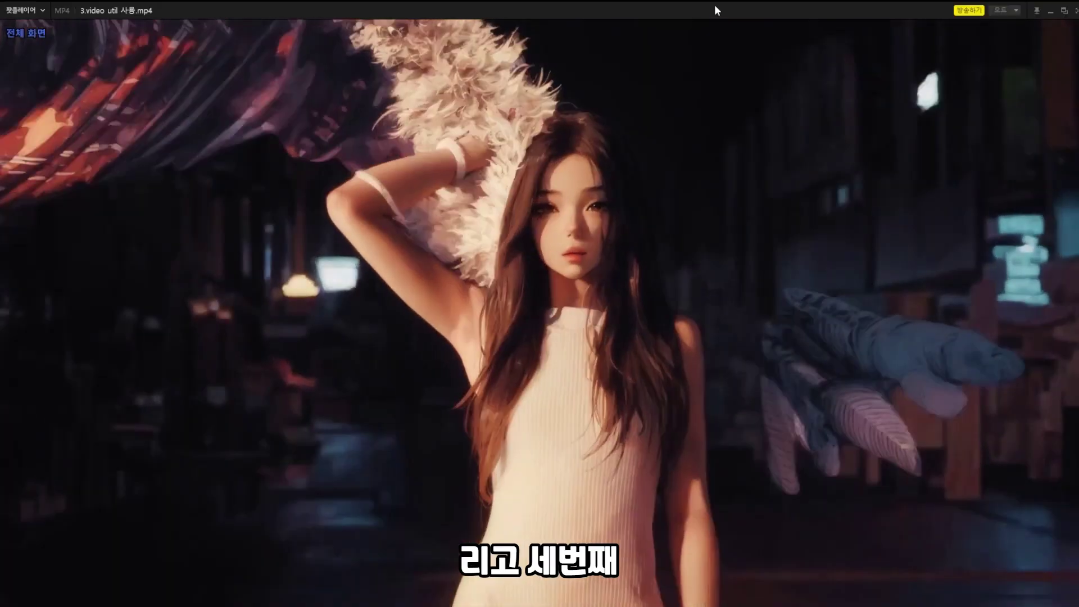